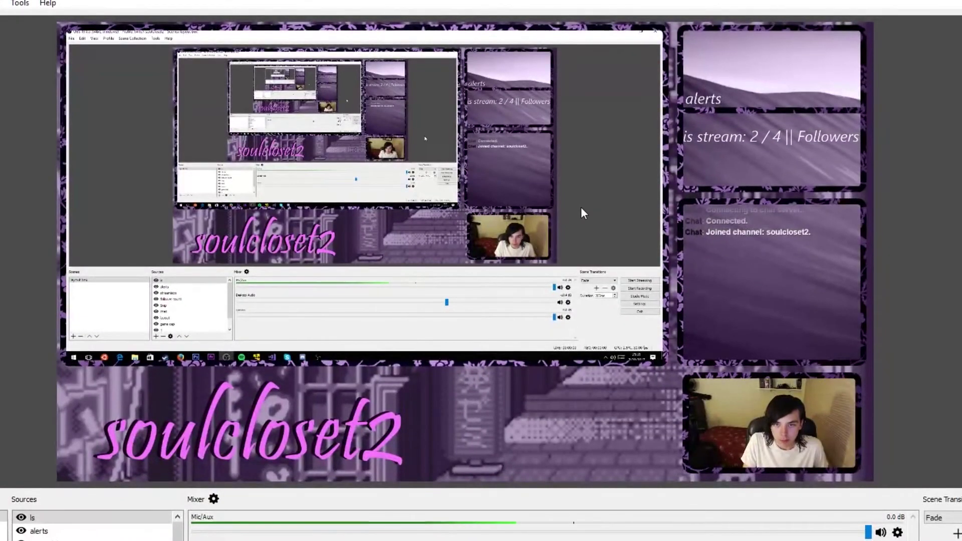
Review the old layout's sources, then create a new scene collection named 'video'.
{"action": "left_click", "coordinate": [824, 58]}
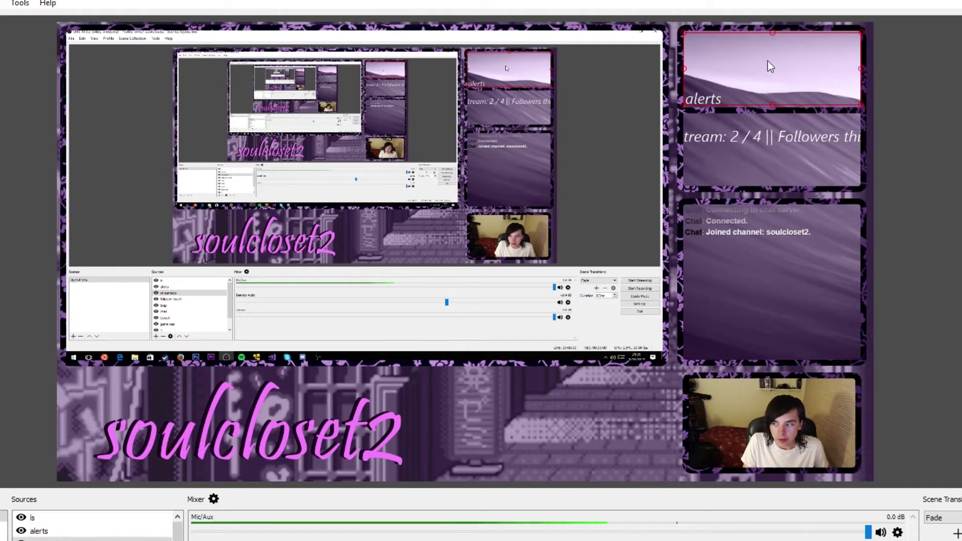
{"action": "left_click", "coordinate": [766, 142]}
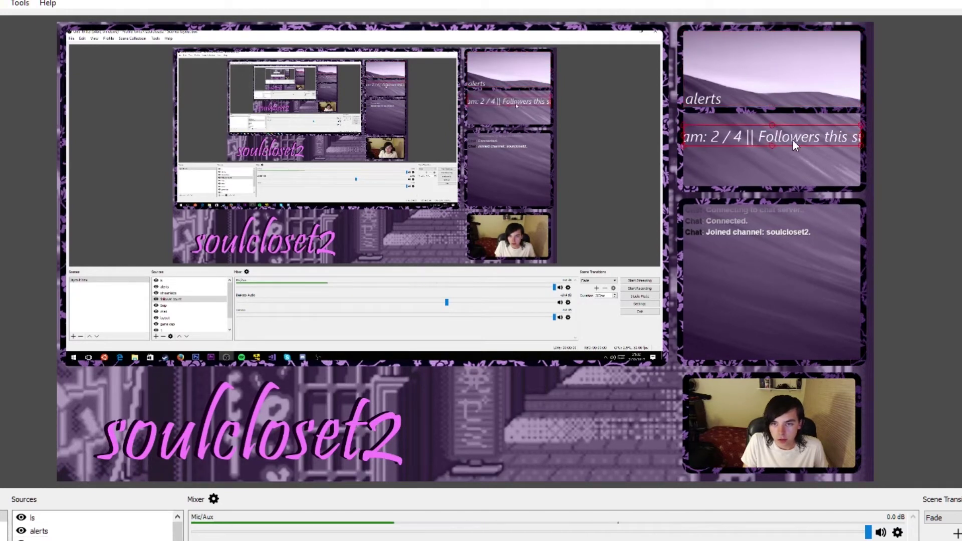
{"action": "left_click", "coordinate": [751, 168]}
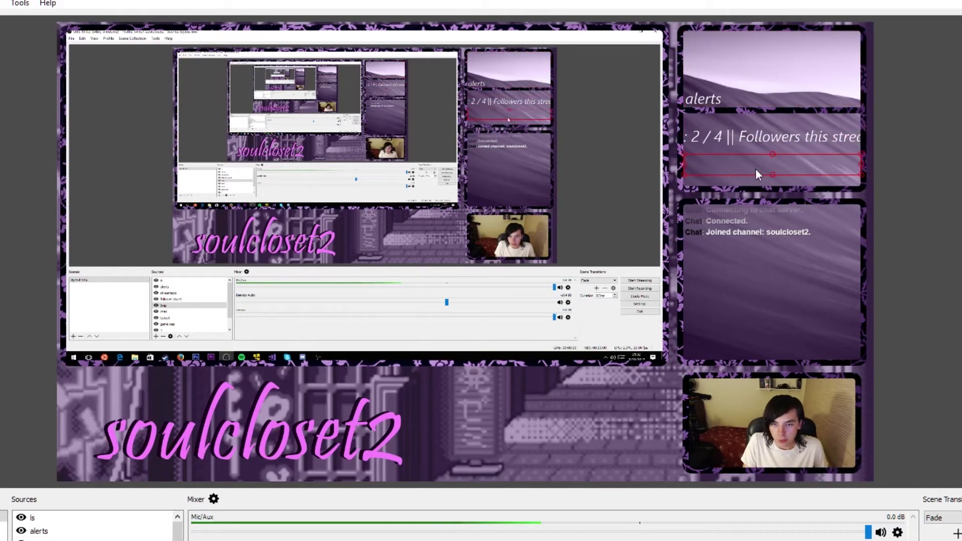
{"action": "left_click", "coordinate": [789, 234]}
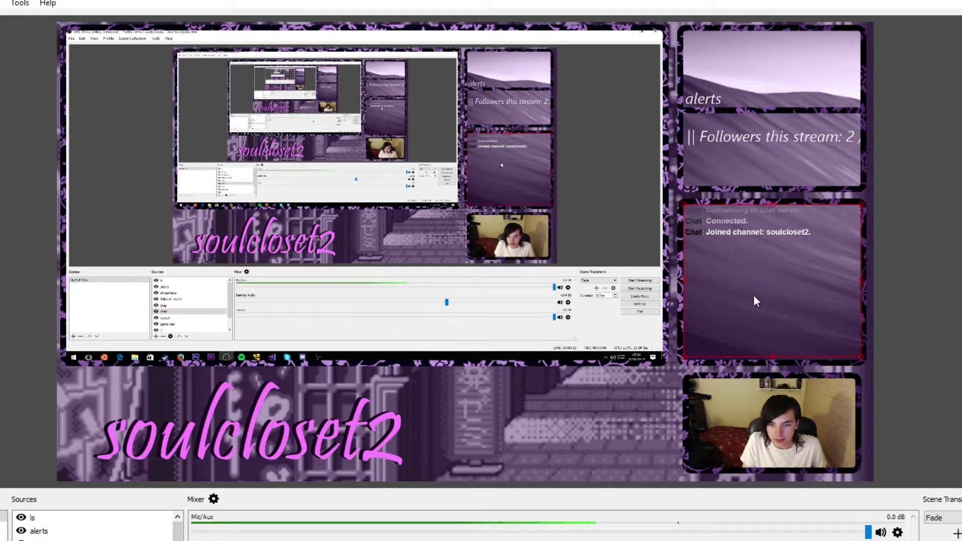
{"action": "left_click", "coordinate": [759, 399]}
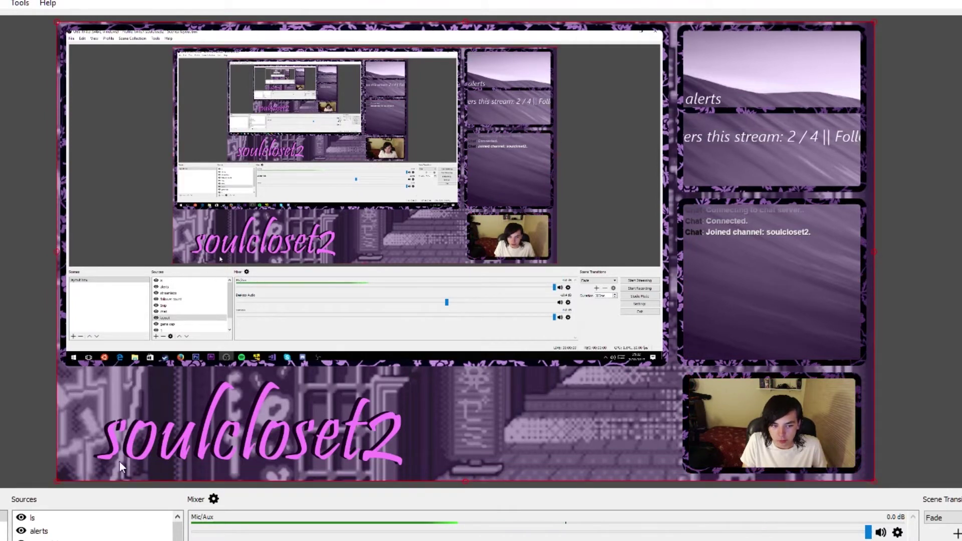
{"action": "left_click", "coordinate": [928, 370]}
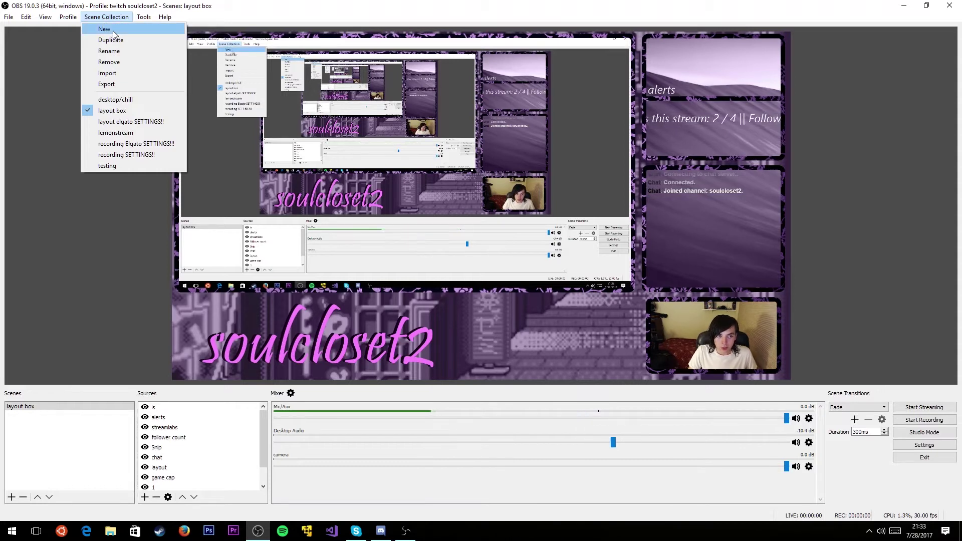
{"action": "left_click", "coordinate": [112, 30]}
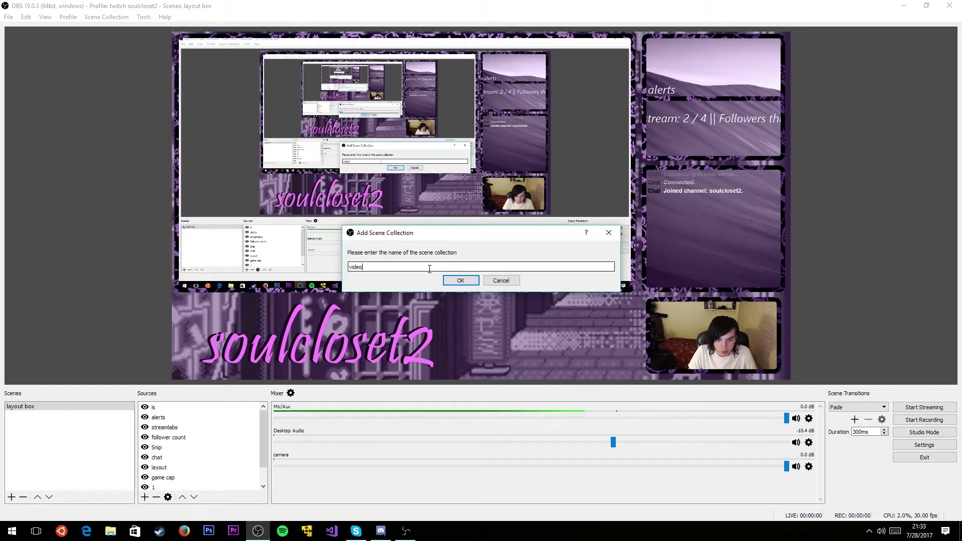
{"action": "key", "text": "Return"}
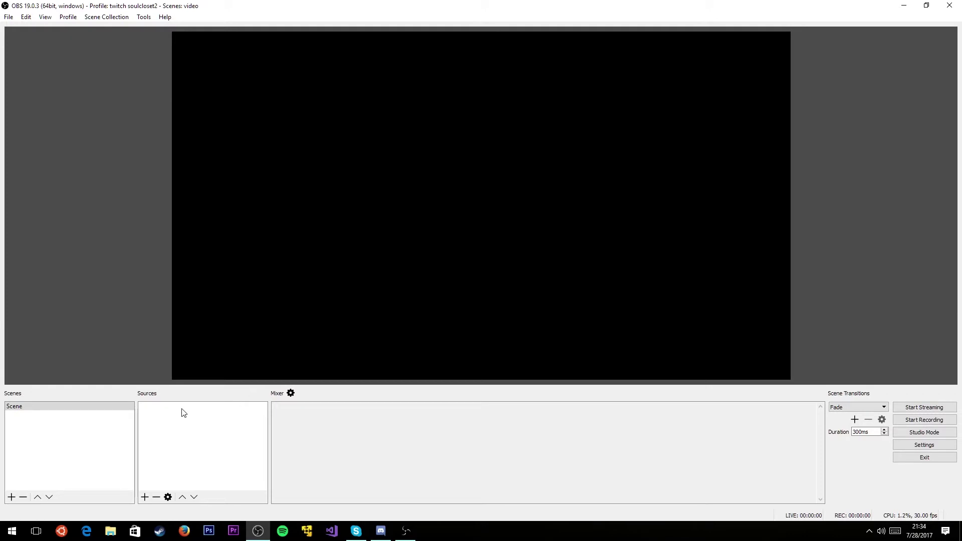
Add a Display Capture source with its default name and settings.
{"action": "right_click", "coordinate": [161, 408]}
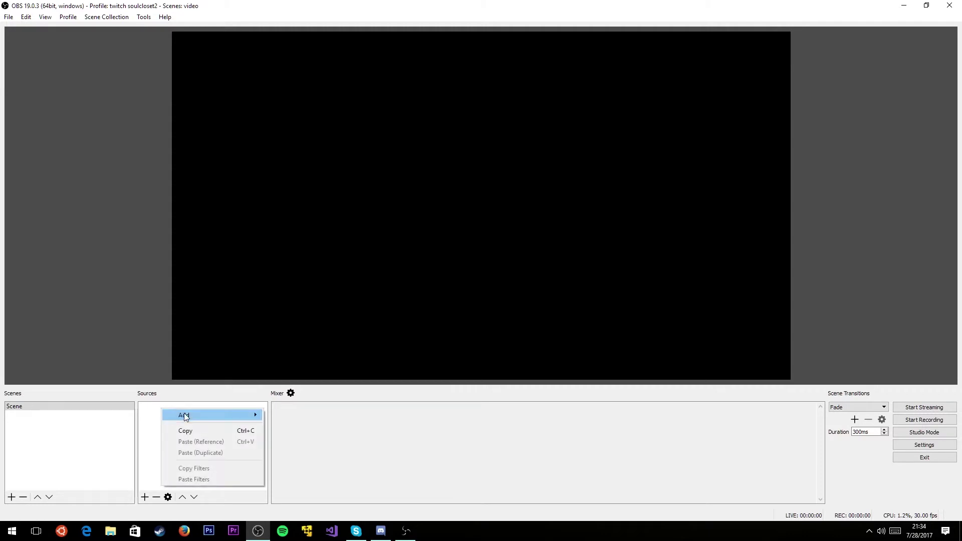
{"action": "mouse_move", "coordinate": [185, 416]}
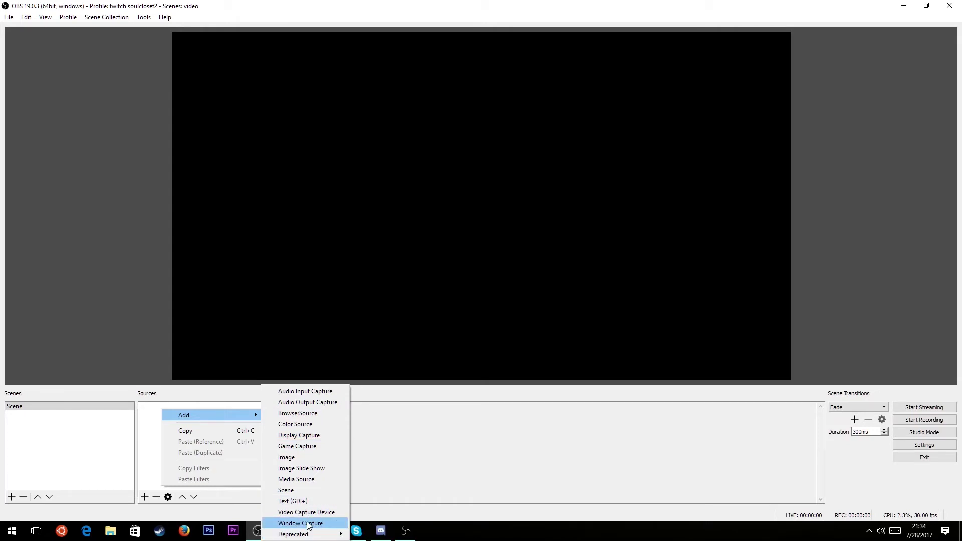
{"action": "left_click", "coordinate": [317, 434]}
{"action": "left_click", "coordinate": [503, 333]}
{"action": "left_click", "coordinate": [596, 401]}
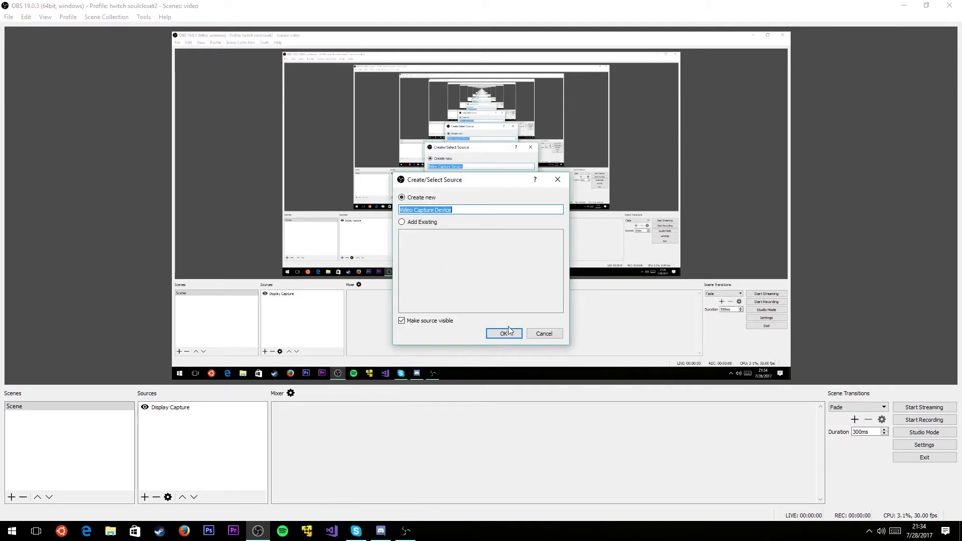
Add a 'camera' video capture source from the Logitech HD Pro Webcam C920 at custom 1920x1080.
{"action": "type", "text": "camera"}
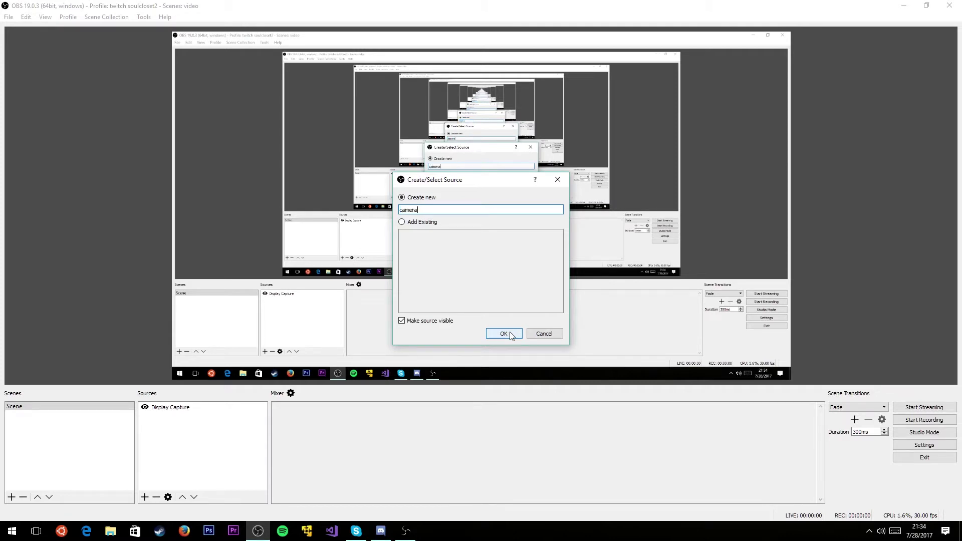
{"action": "left_click", "coordinate": [509, 332]}
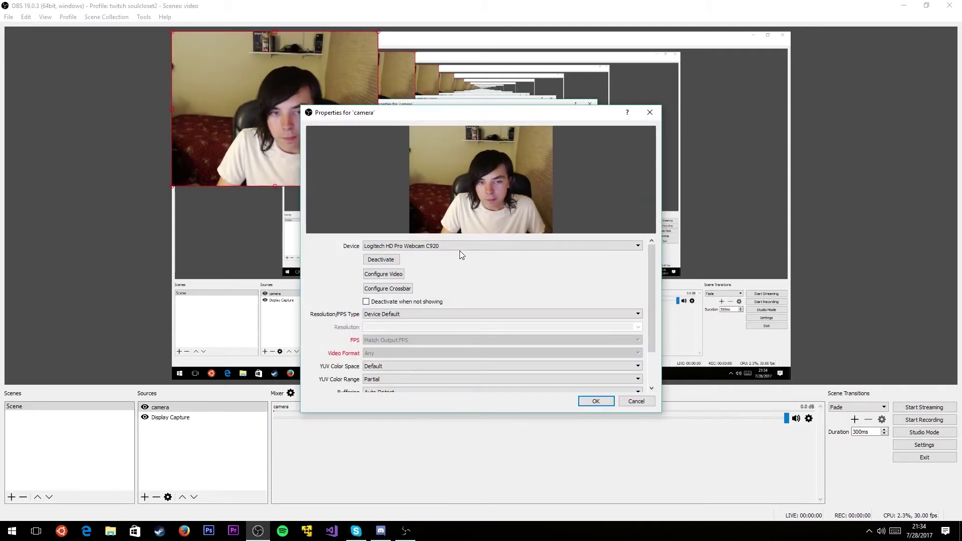
{"action": "left_click", "coordinate": [458, 245]}
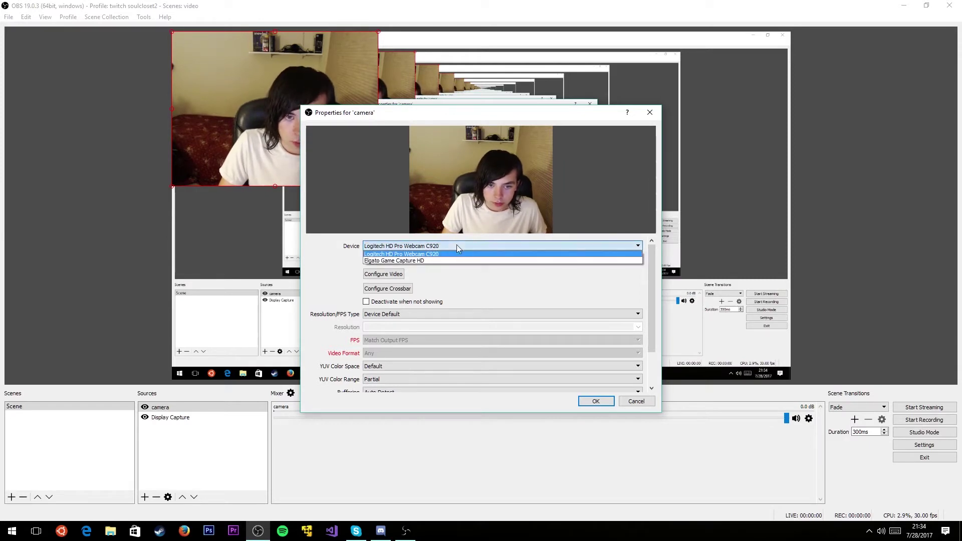
{"action": "left_click", "coordinate": [433, 254]}
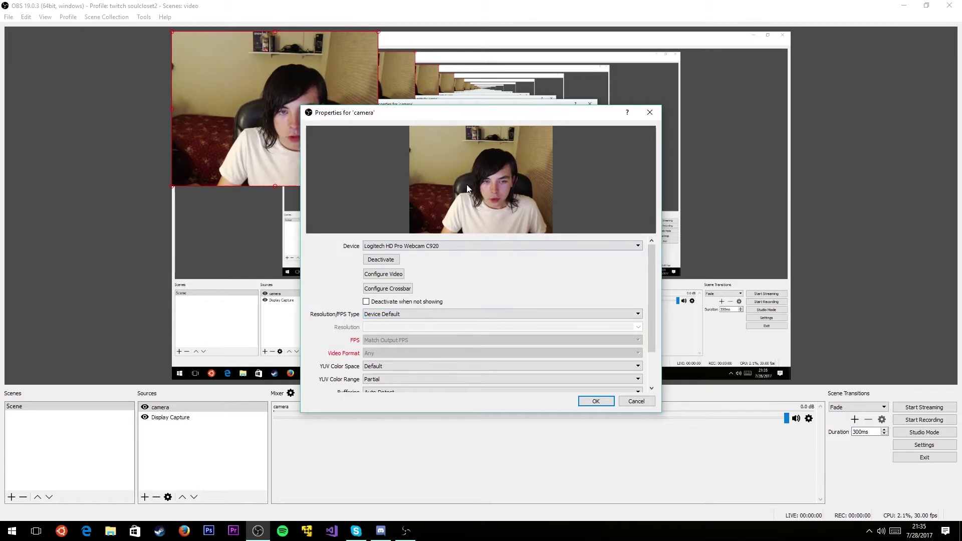
{"action": "left_click_drag", "start_coordinate": [499, 113], "coordinate": [714, 149]}
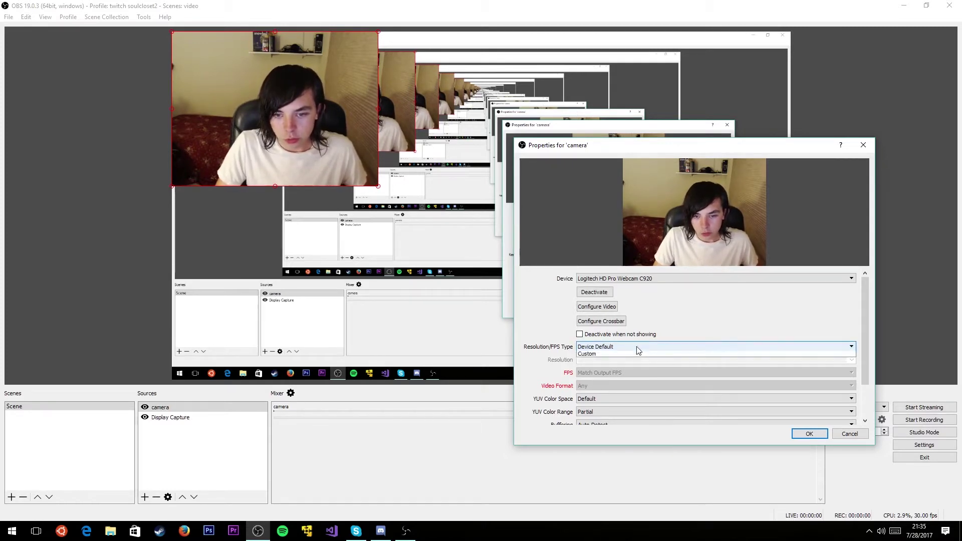
{"action": "left_click", "coordinate": [636, 346]}
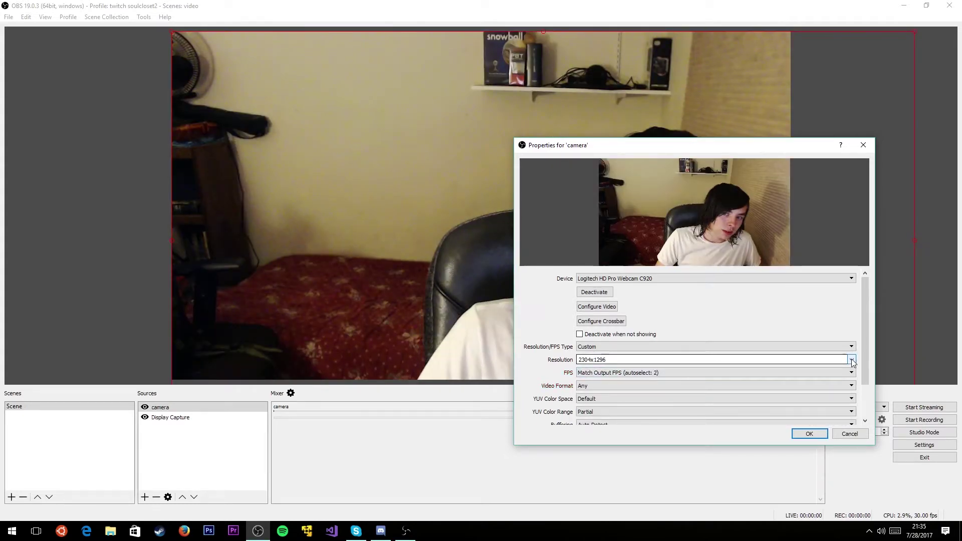
{"action": "left_click", "coordinate": [852, 360]}
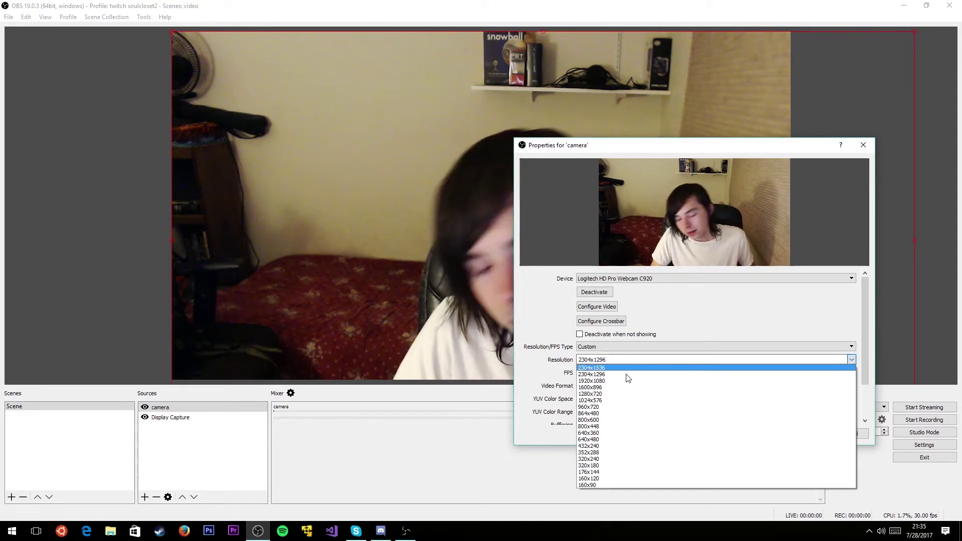
{"action": "left_click", "coordinate": [626, 380]}
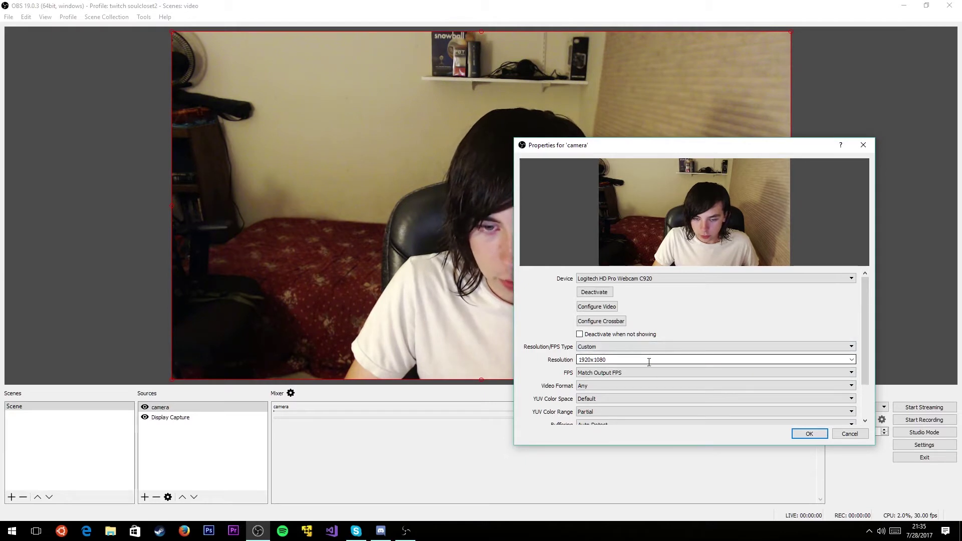
{"action": "scroll", "coordinate": [867, 341], "scroll_direction": "down", "scroll_amount": 2}
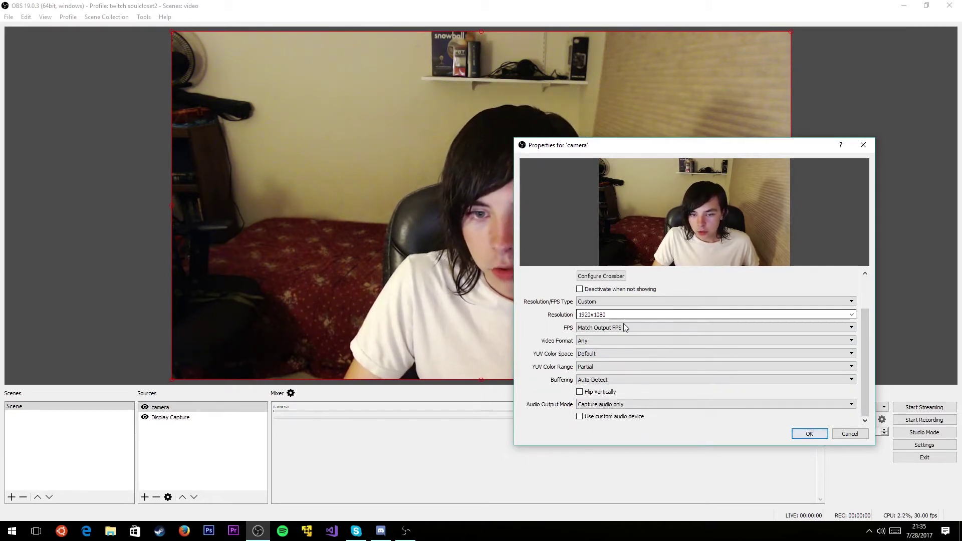
{"action": "left_click", "coordinate": [807, 434]}
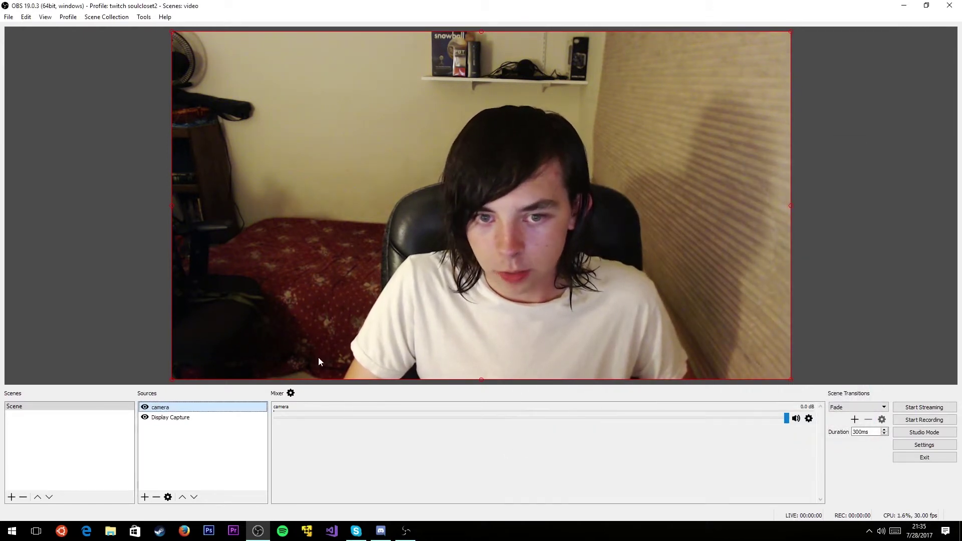
{"action": "left_click_drag", "start_coordinate": [790, 385], "coordinate": [277, 84]}
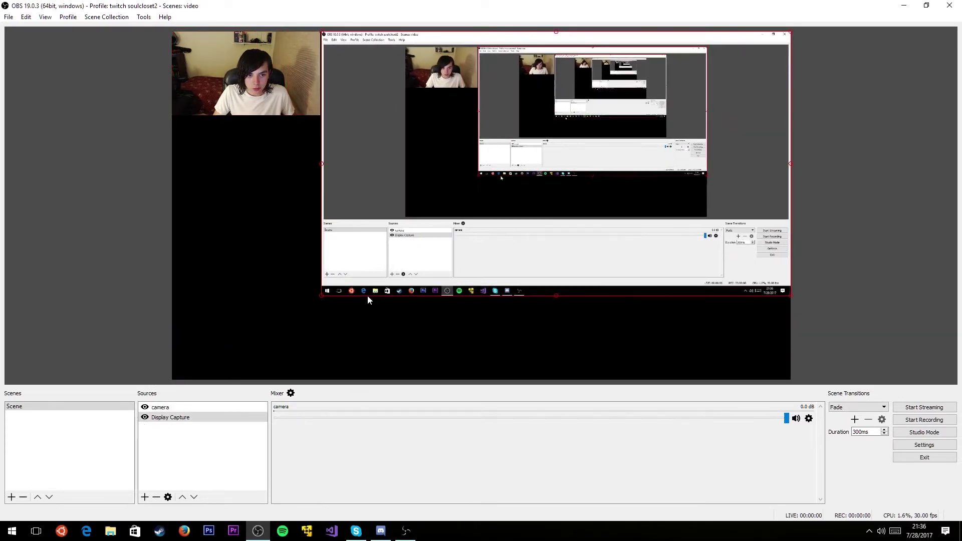
{"action": "left_click", "coordinate": [386, 326]}
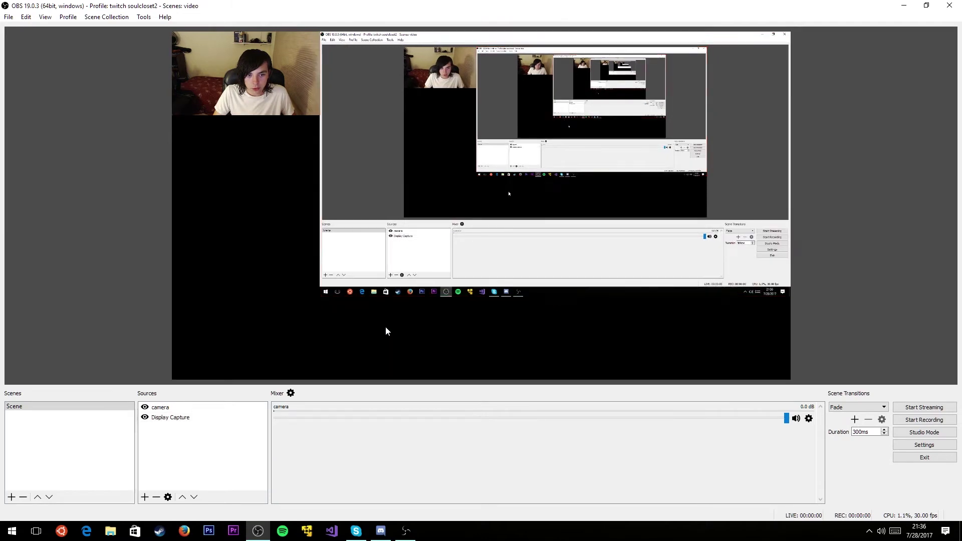
{"action": "left_click", "coordinate": [311, 100]}
{"action": "left_click_drag", "start_coordinate": [320, 113], "coordinate": [320, 115]}
{"action": "left_click", "coordinate": [284, 155]}
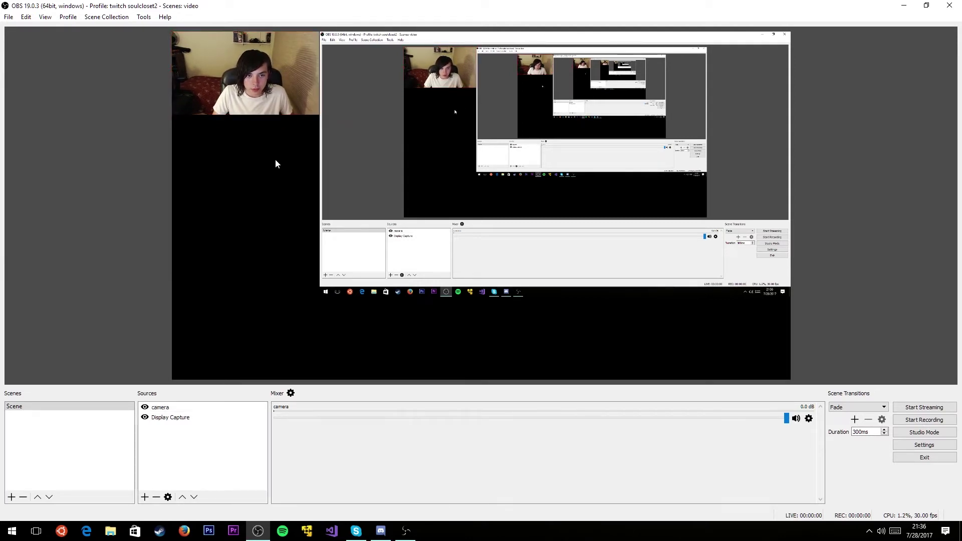
{"action": "left_click", "coordinate": [302, 83]}
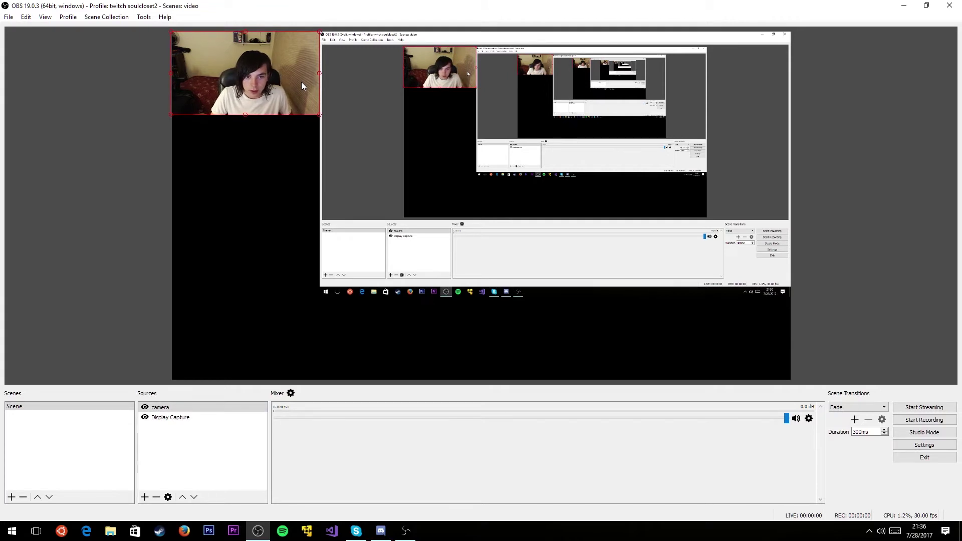
{"action": "left_click", "coordinate": [252, 170]}
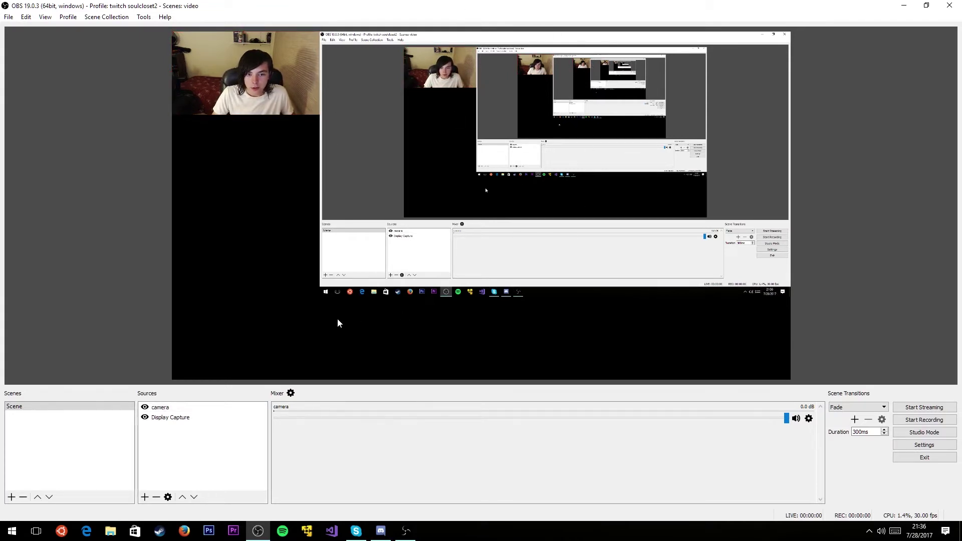
{"action": "left_click", "coordinate": [577, 134]}
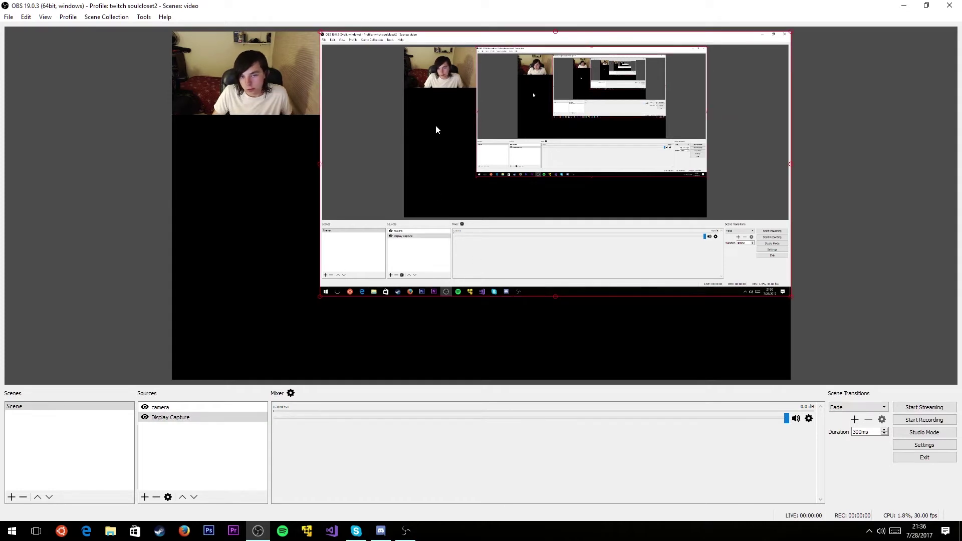
{"action": "left_click", "coordinate": [272, 58]}
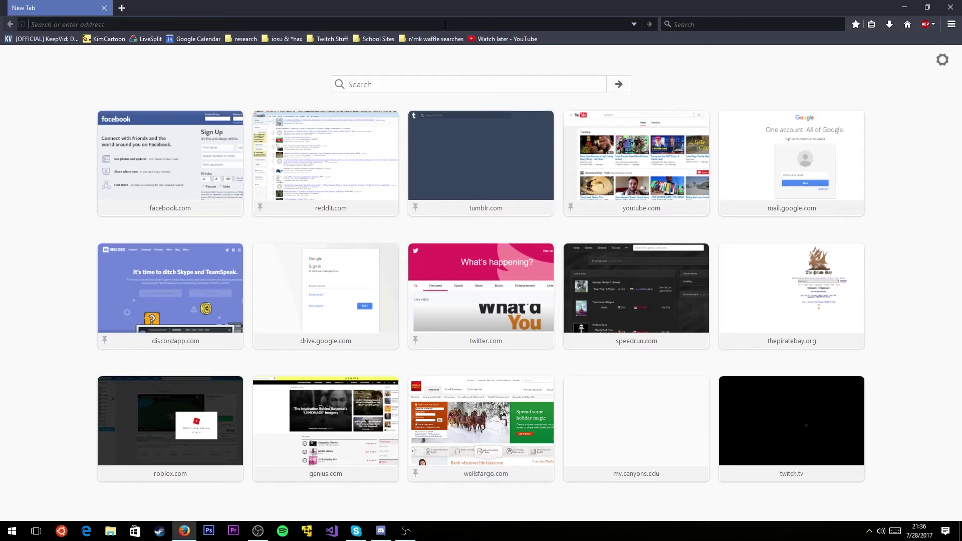
Search 'nightdev chat plugin' in Firefox and open the NightDev - KapChat result.
{"action": "type", "text": "nightdew"}
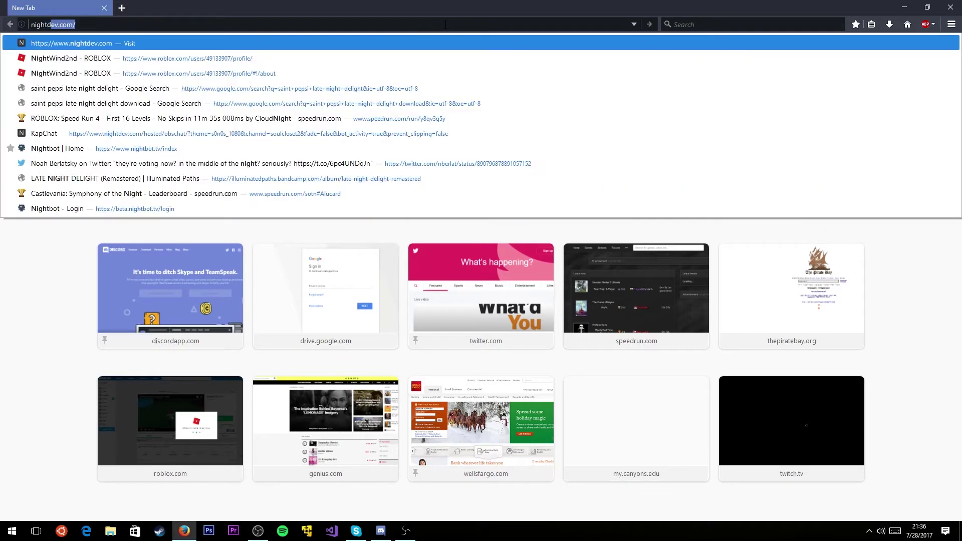
{"action": "key", "text": "BackSpace"}
{"action": "type", "text": "v chat p"}
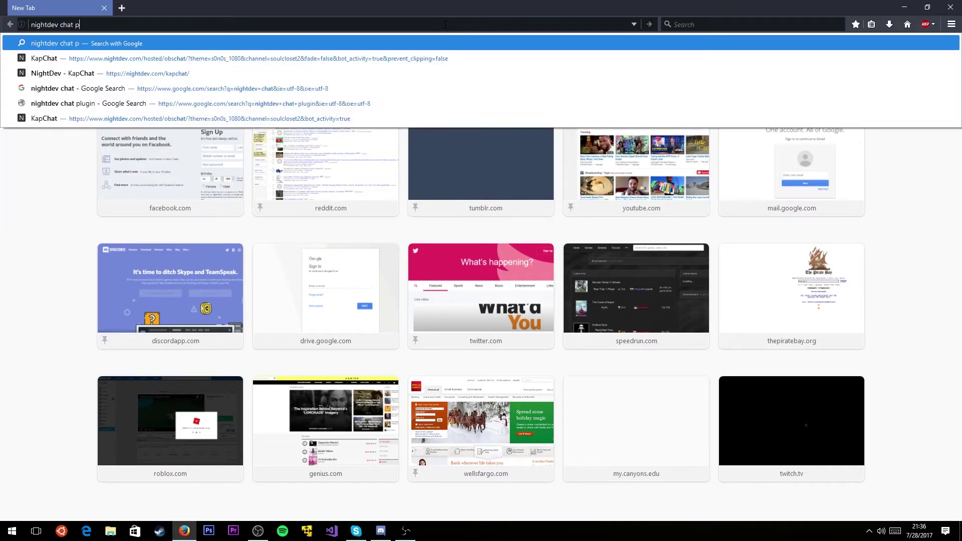
{"action": "type", "text": "lugin"}
{"action": "key", "text": "Return"}
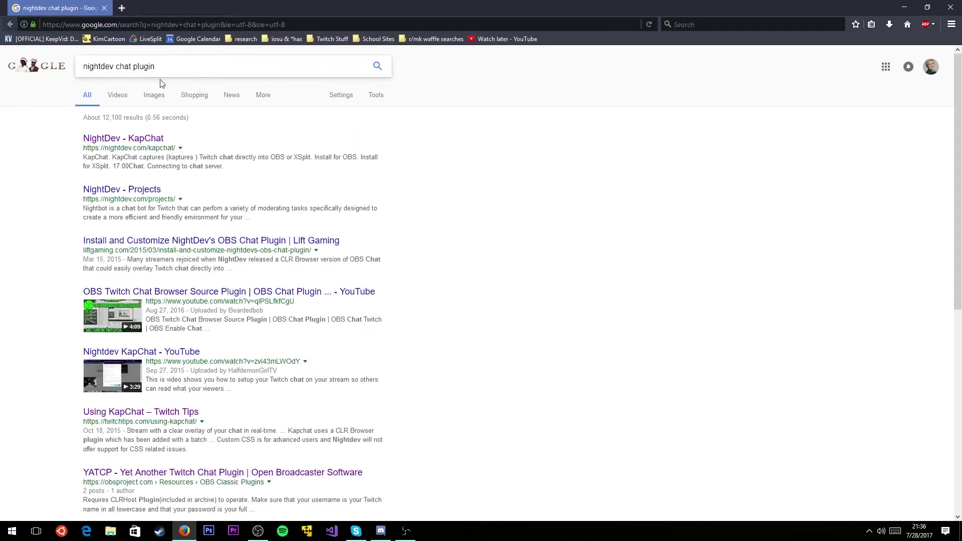
{"action": "left_click", "coordinate": [145, 139]}
{"action": "left_click", "coordinate": [145, 139]}
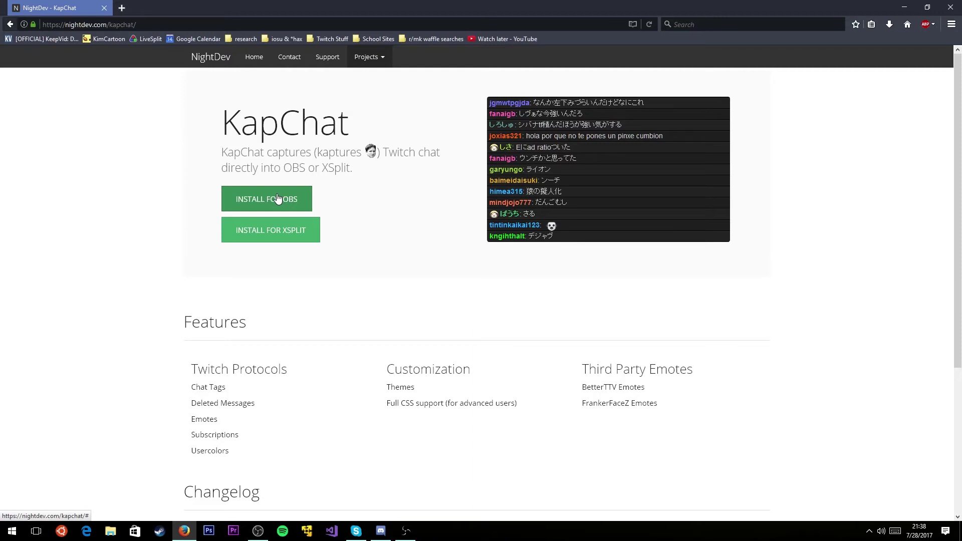
Start KapChat's OBS install, skip the OBS download, and advance to the Step 2 username form.
{"action": "left_click", "coordinate": [292, 199]}
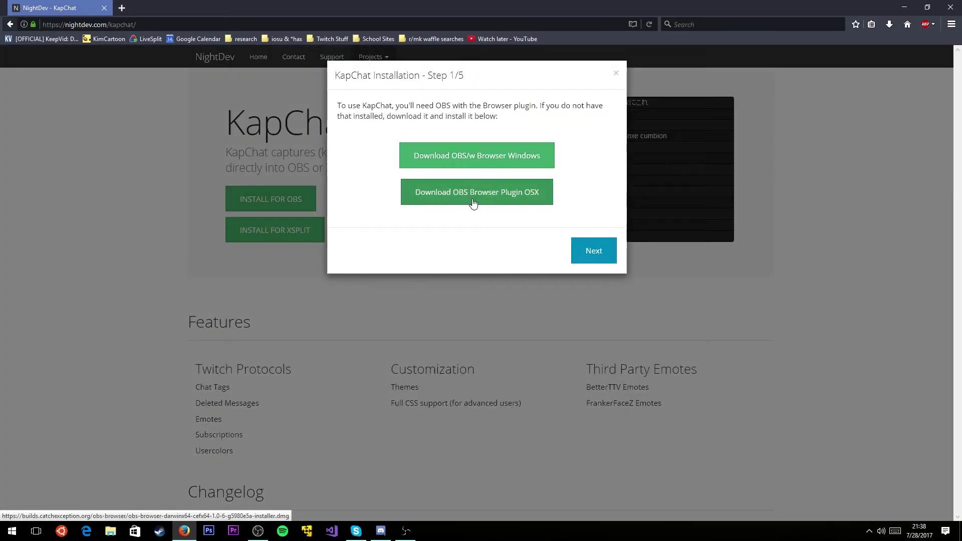
{"action": "left_click", "coordinate": [481, 158]}
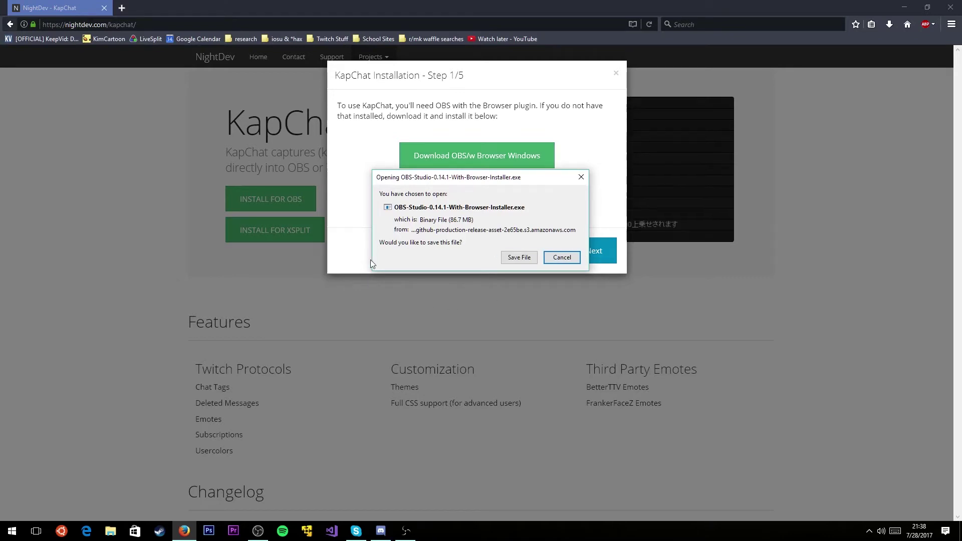
{"action": "left_click", "coordinate": [558, 264]}
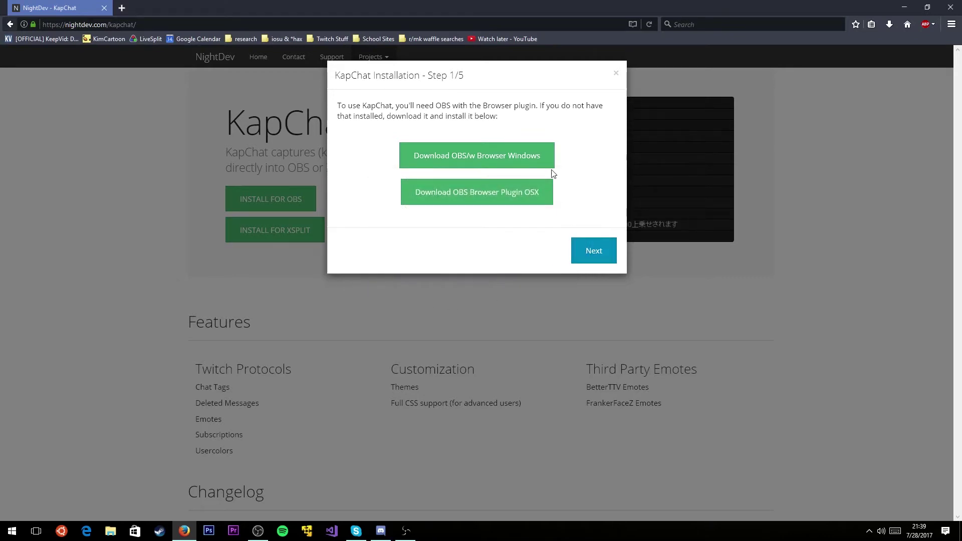
{"action": "left_click", "coordinate": [594, 251]}
{"action": "left_click", "coordinate": [480, 170]}
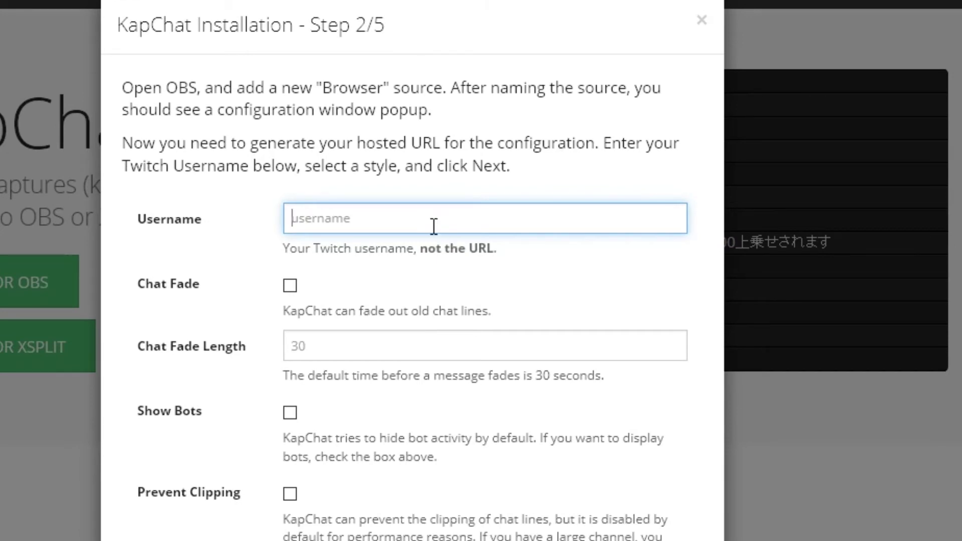
Enter the Twitch username and choose the BetterTTV Dark chat theme.
{"action": "type", "text": "soulcloset2"}
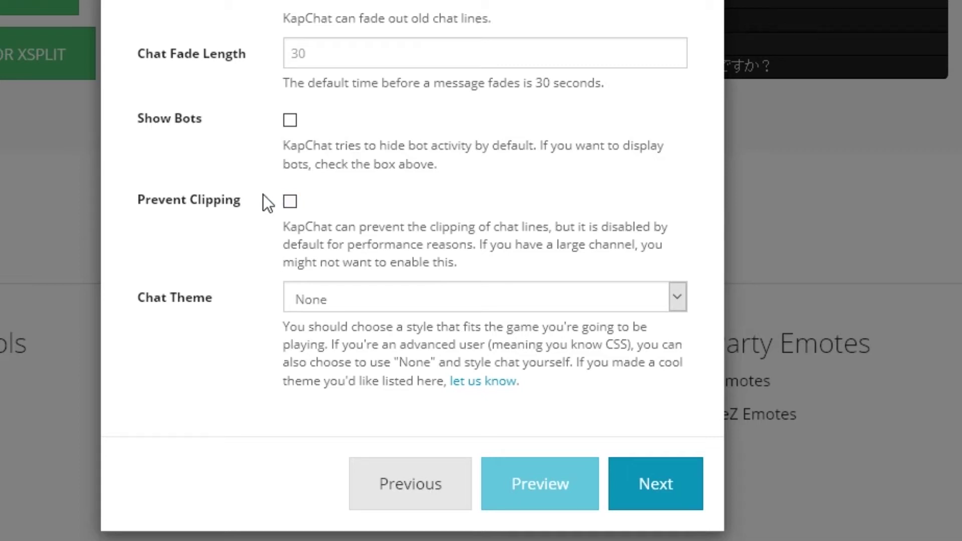
{"action": "left_click", "coordinate": [354, 294]}
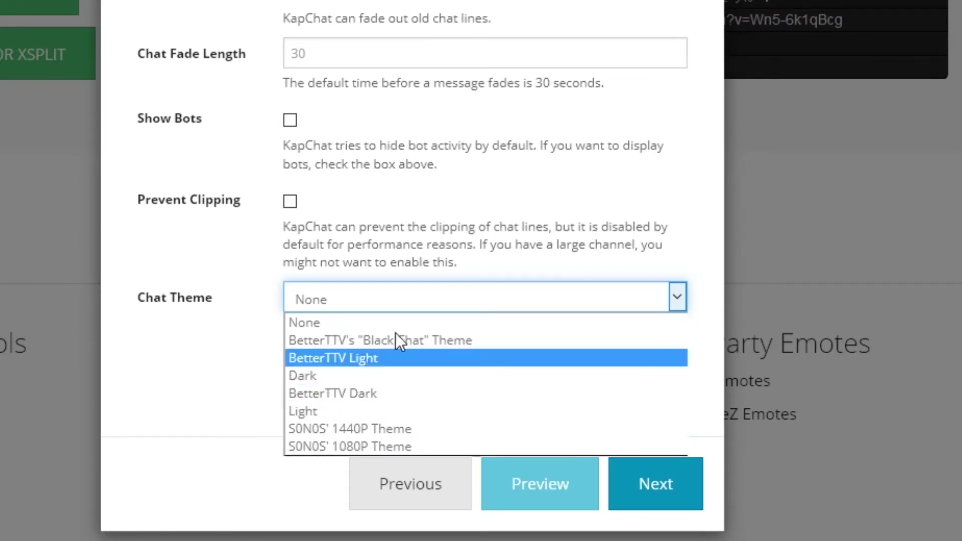
{"action": "left_click", "coordinate": [368, 393]}
{"action": "scroll", "coordinate": [564, 486], "scroll_direction": "up", "scroll_amount": 3}
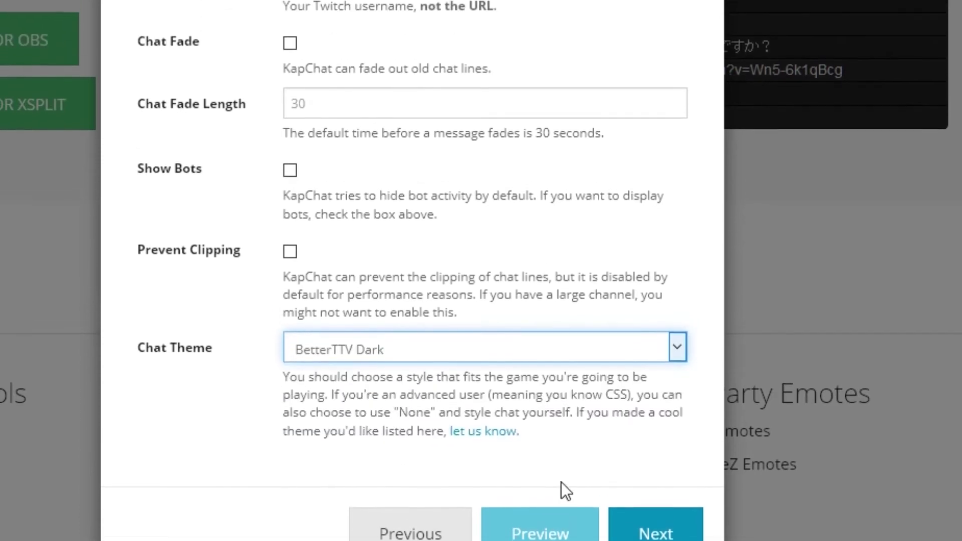
{"action": "scroll", "coordinate": [481, 271], "scroll_direction": "up", "scroll_amount": 1}
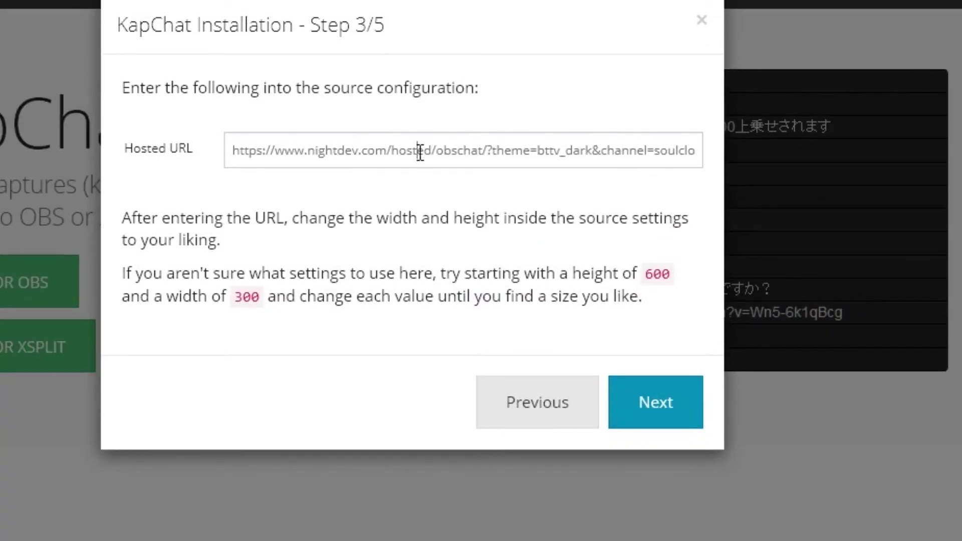
Select and copy the generated hosted chat URL.
{"action": "left_click", "coordinate": [420, 152]}
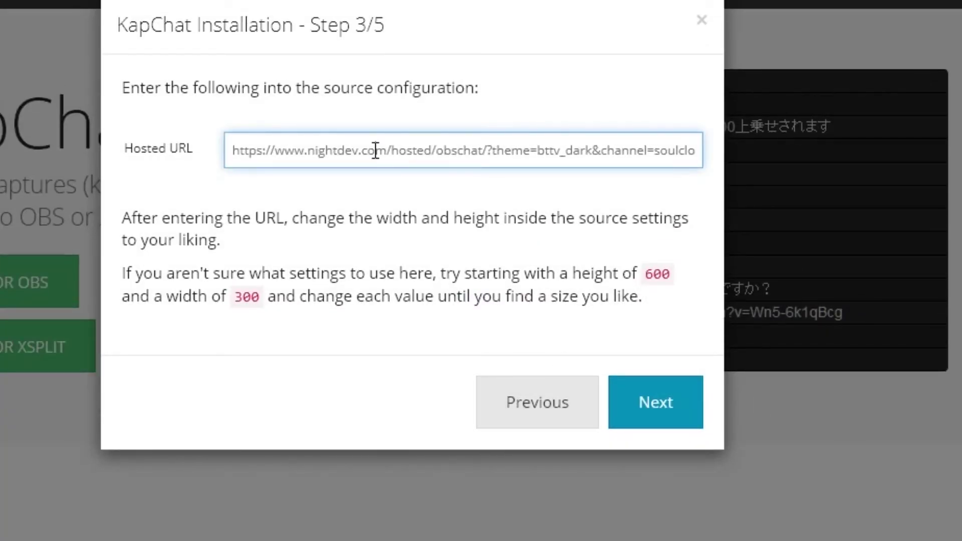
{"action": "left_click_drag", "start_coordinate": [354, 151], "coordinate": [407, 150]}
{"action": "triple_click", "coordinate": [420, 146]}
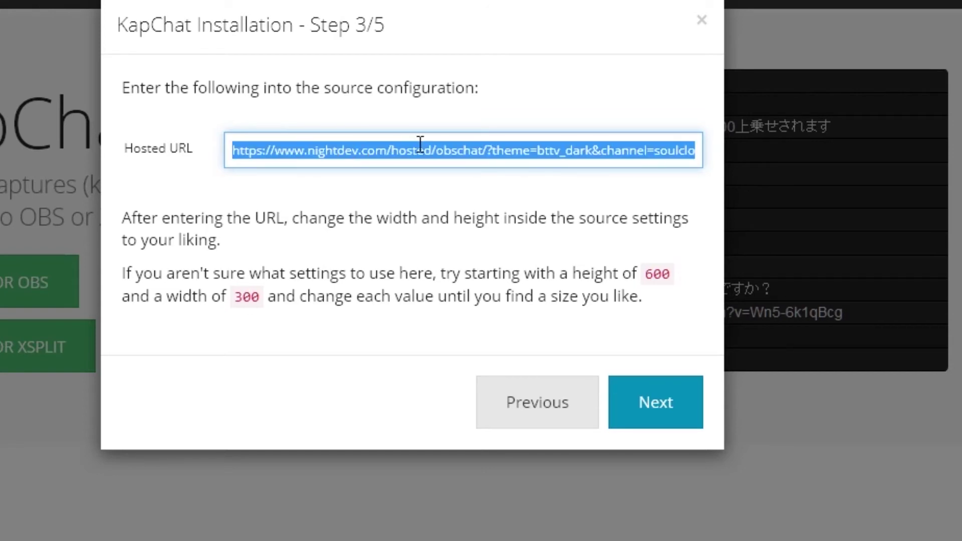
{"action": "right_click", "coordinate": [420, 145]}
{"action": "left_click", "coordinate": [474, 211]}
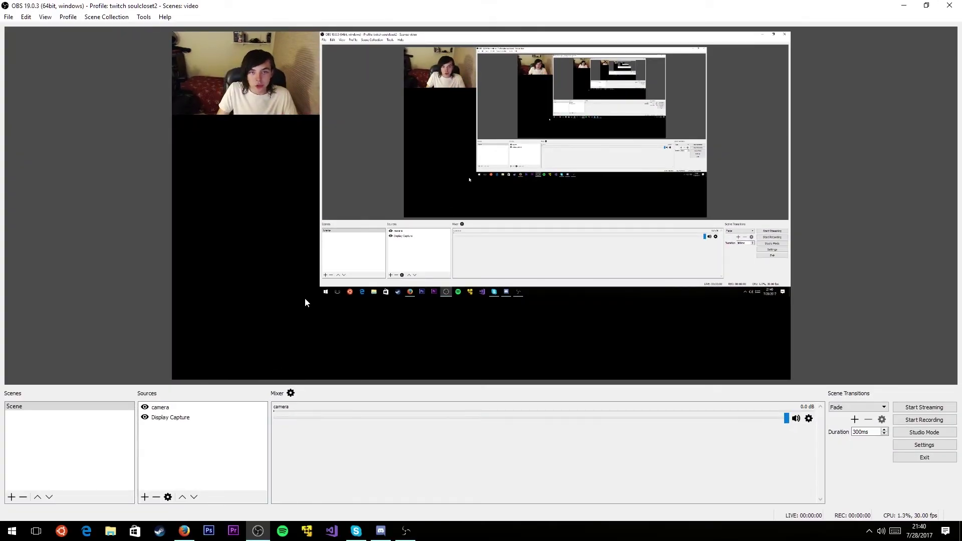
Add a browser source named 'chat' whose URL is the copied KapChat hosted link.
{"action": "right_click", "coordinate": [158, 435]}
{"action": "mouse_move", "coordinate": [201, 440]}
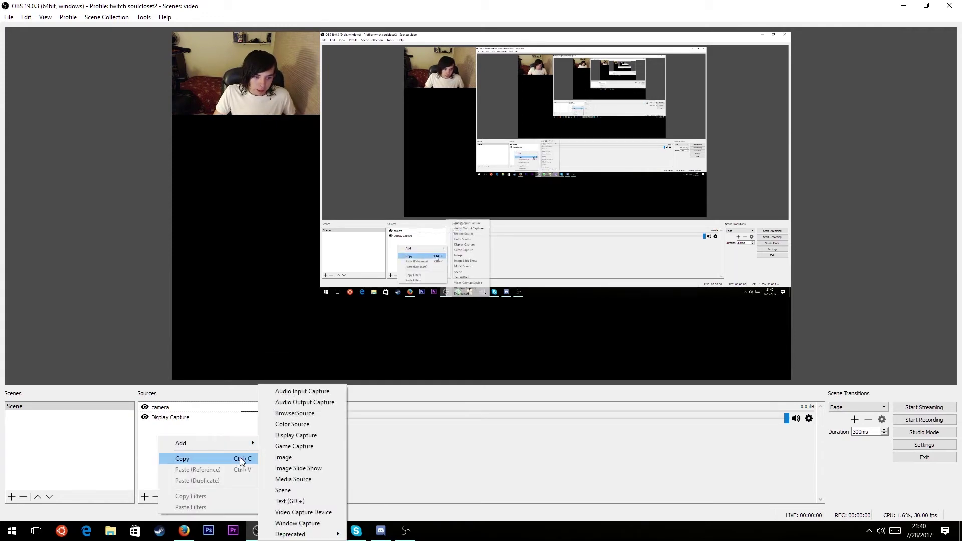
{"action": "left_click", "coordinate": [309, 416]}
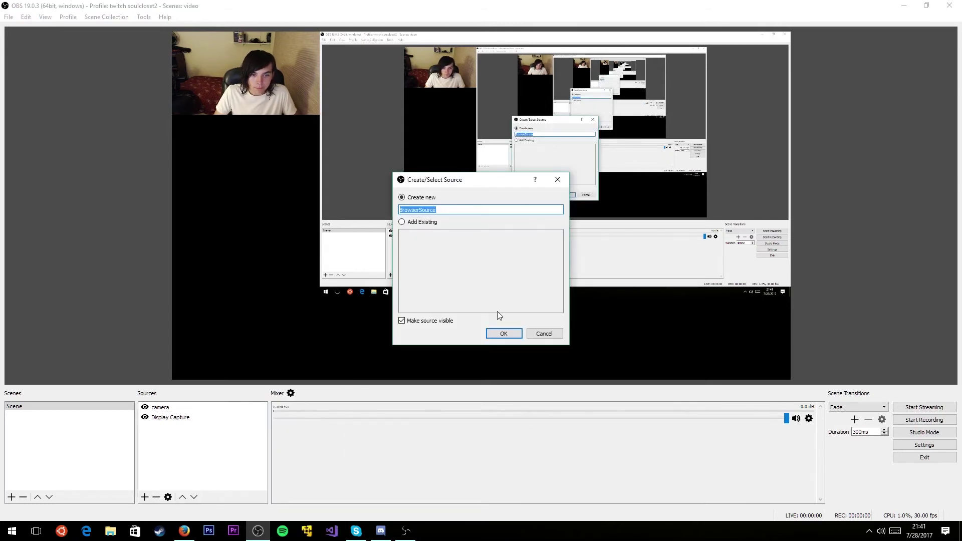
{"action": "type", "text": "chat"}
{"action": "key", "text": "Return"}
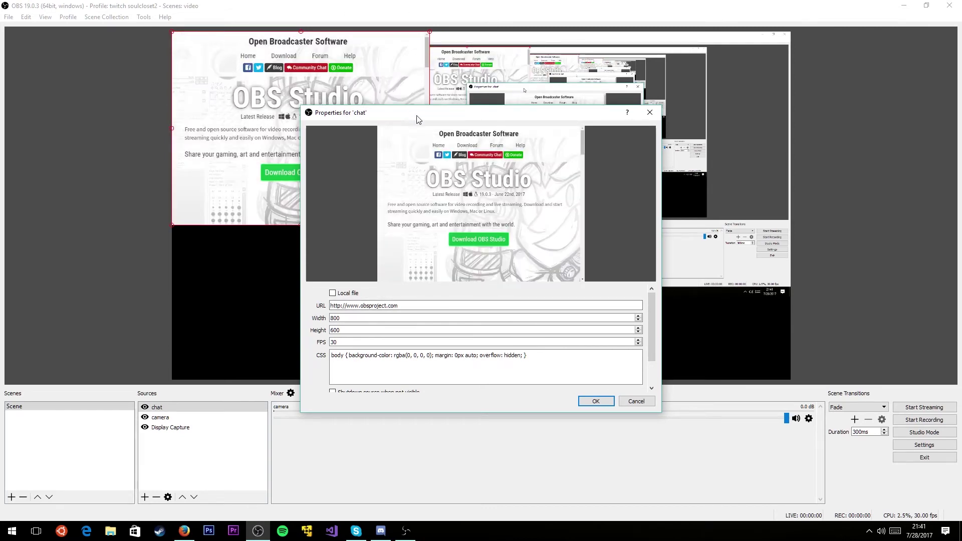
{"action": "left_click_drag", "start_coordinate": [416, 119], "coordinate": [598, 110]}
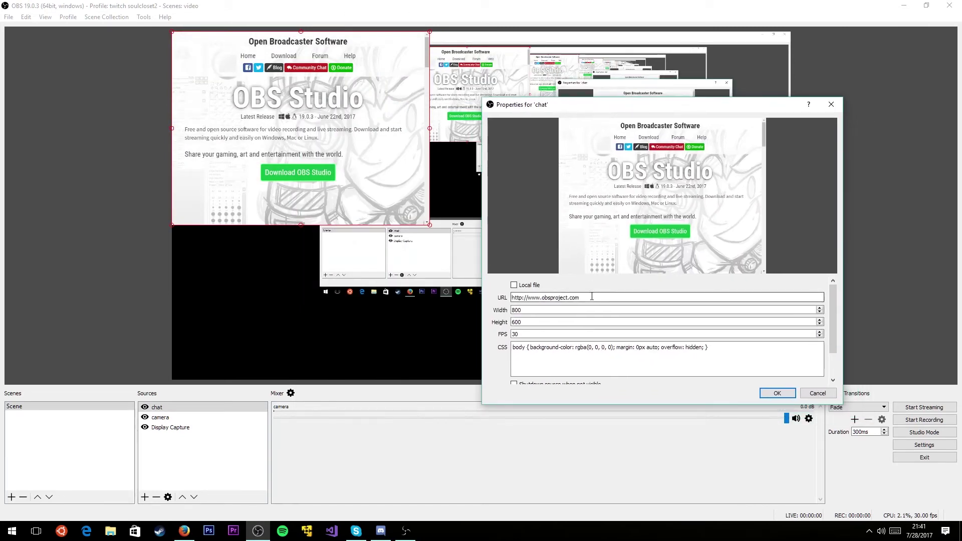
{"action": "left_click_drag", "start_coordinate": [600, 294], "coordinate": [484, 296]}
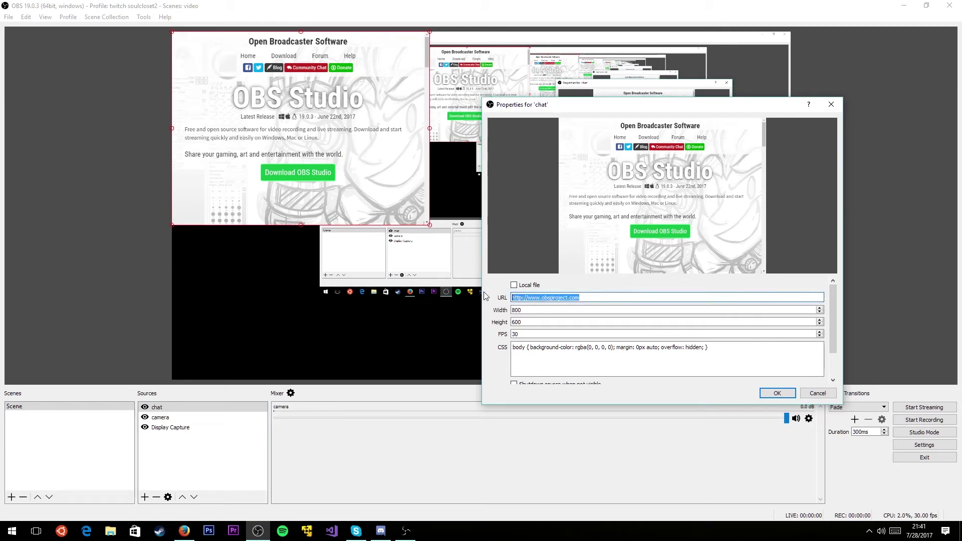
{"action": "key", "text": "BackSpace"}
{"action": "key", "text": "ctrl+v"}
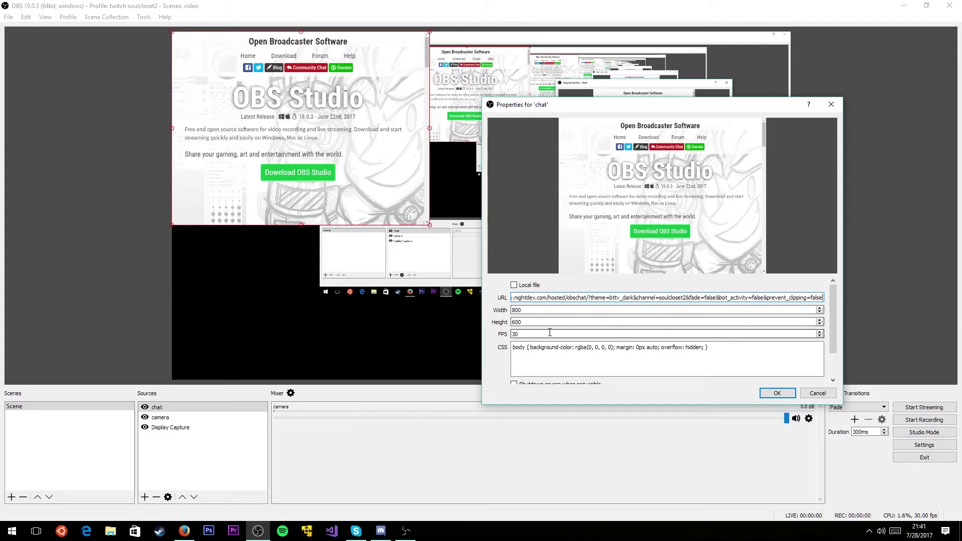
{"action": "left_click", "coordinate": [776, 396]}
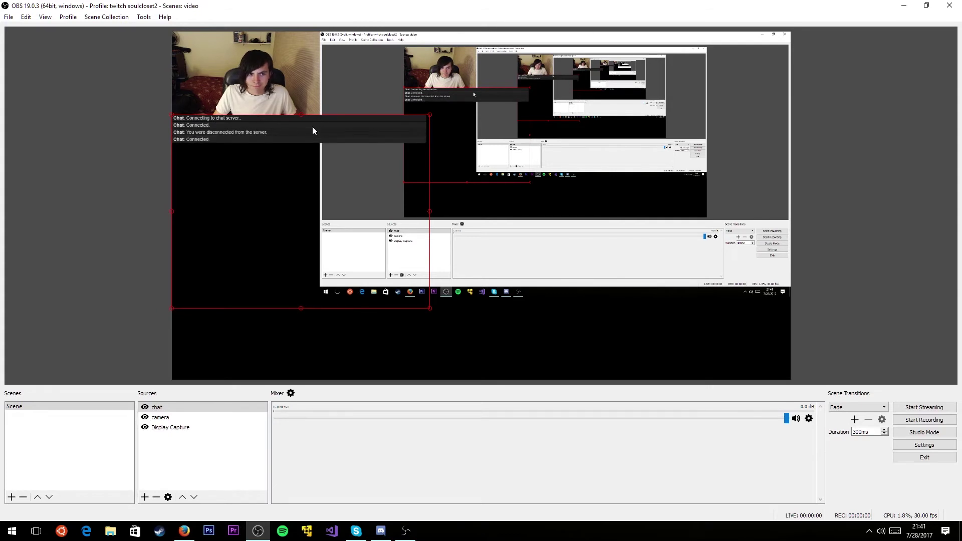
{"action": "mouse_move", "coordinate": [300, 140]}
{"action": "left_mouse_down"}
{"action": "mouse_move", "coordinate": [295, 164]}
{"action": "mouse_move", "coordinate": [301, 140]}
{"action": "left_mouse_up"}
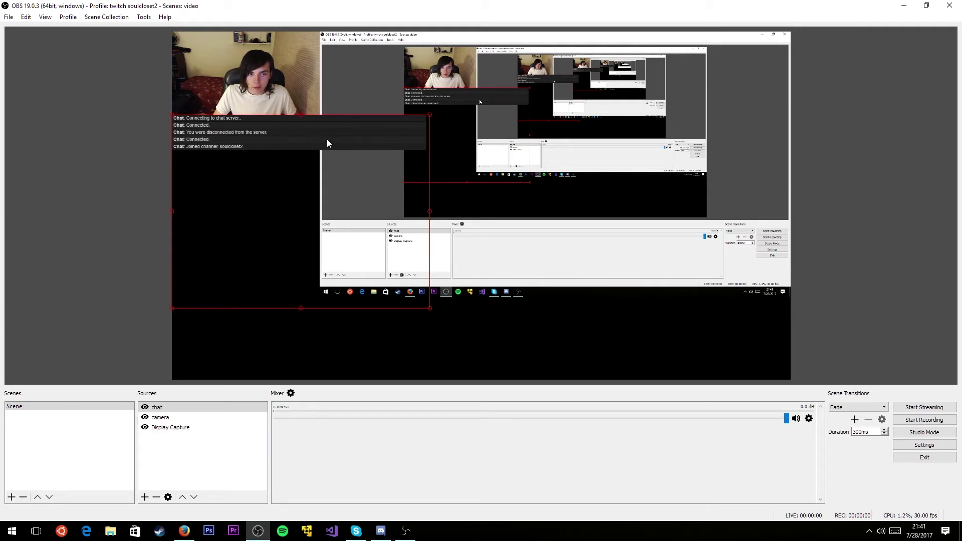
{"action": "right_click", "coordinate": [269, 131]}
{"action": "left_click", "coordinate": [243, 133]}
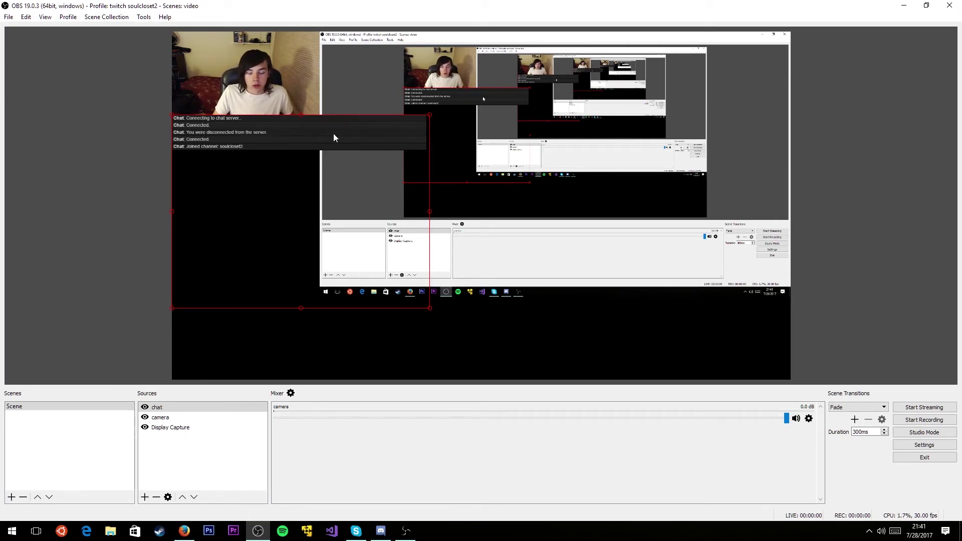
{"action": "right_click", "coordinate": [282, 135]}
{"action": "left_click", "coordinate": [281, 177]}
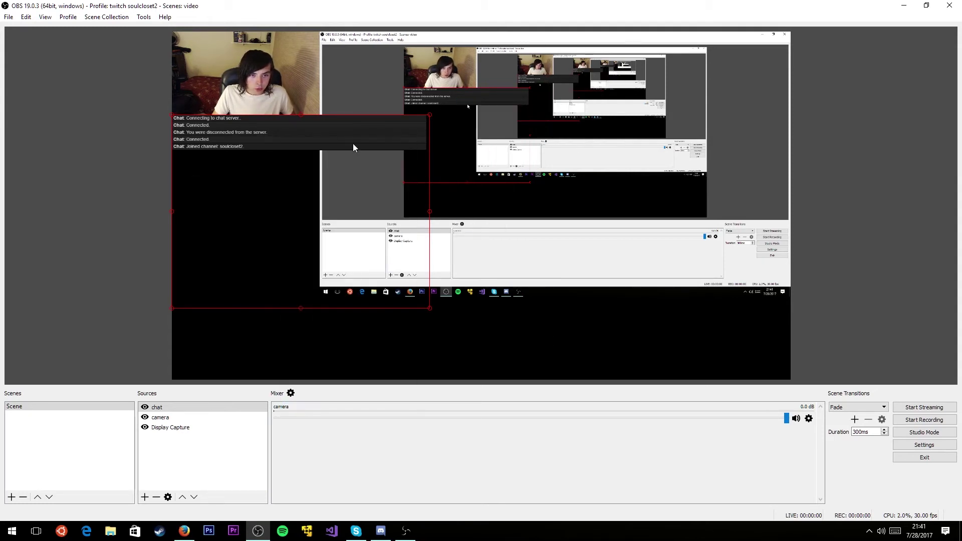
{"action": "left_click", "coordinate": [455, 177]}
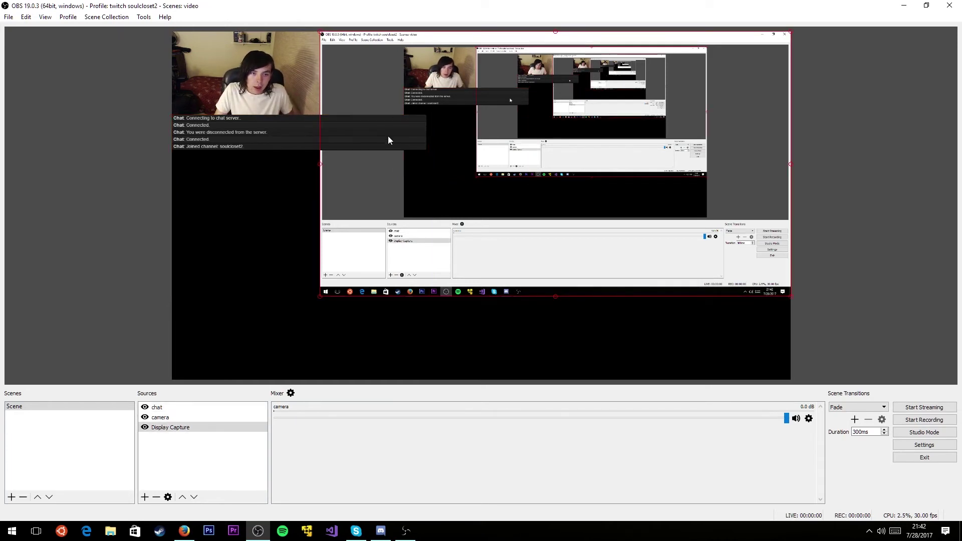
{"action": "left_click", "coordinate": [389, 137]}
Shrink the chat source's width from 800 to 400.
{"action": "right_click", "coordinate": [349, 141]}
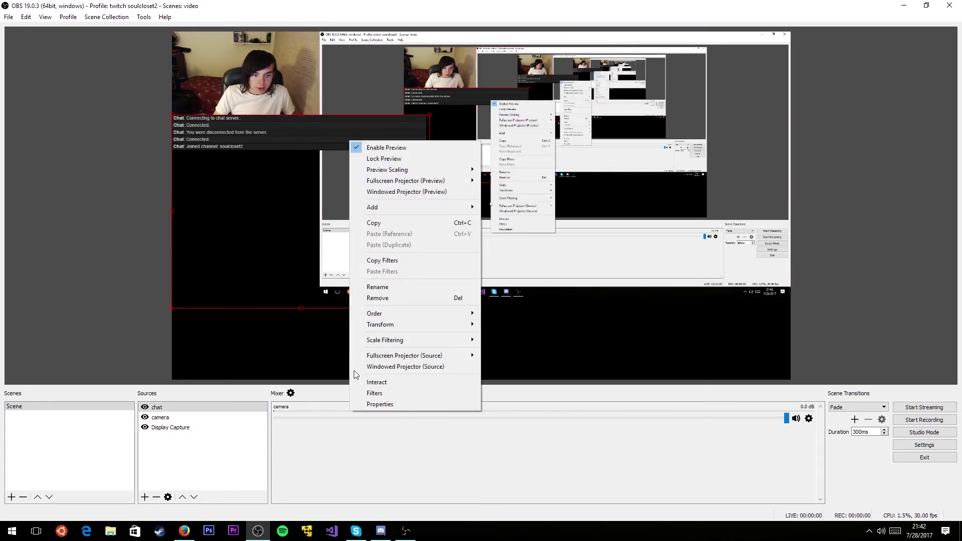
{"action": "left_click", "coordinate": [381, 404]}
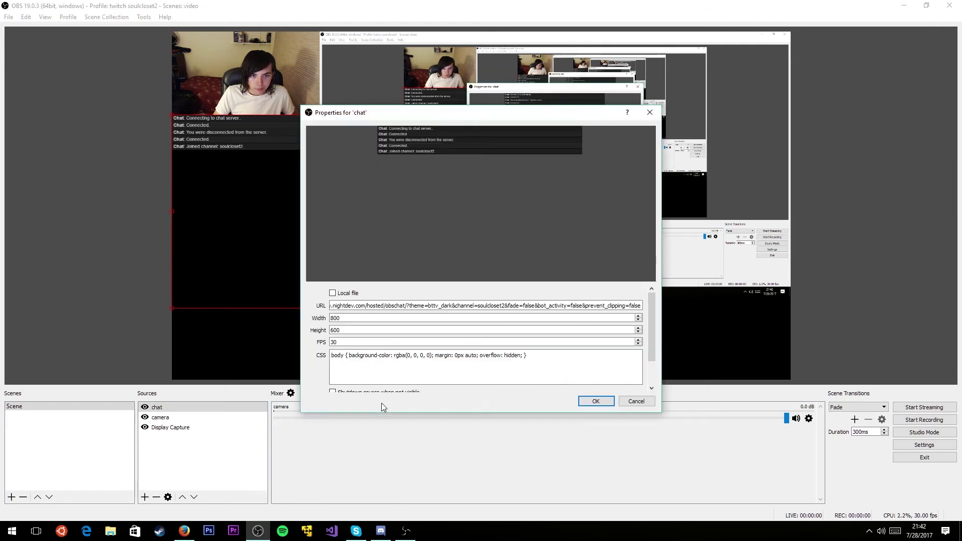
{"action": "double_click", "coordinate": [330, 317]}
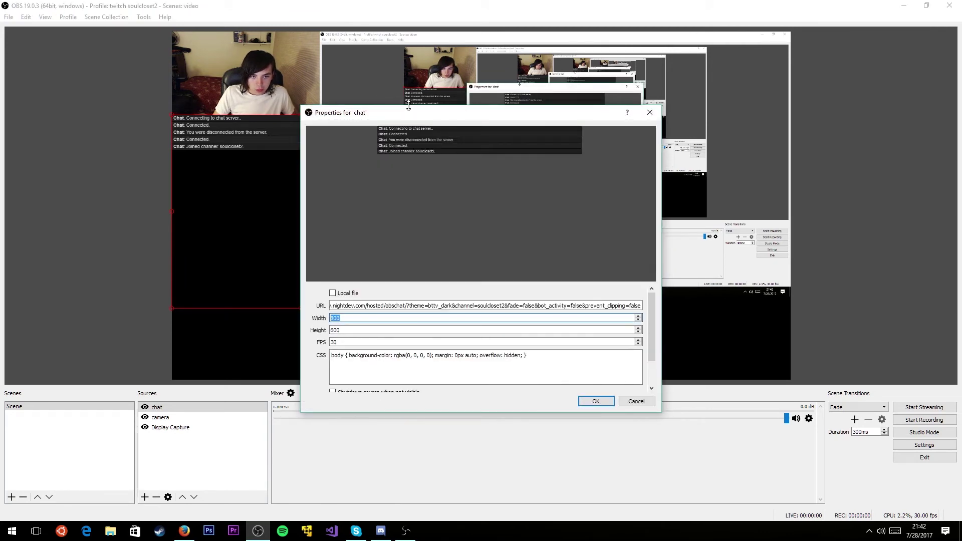
{"action": "left_click_drag", "start_coordinate": [407, 119], "coordinate": [646, 118]}
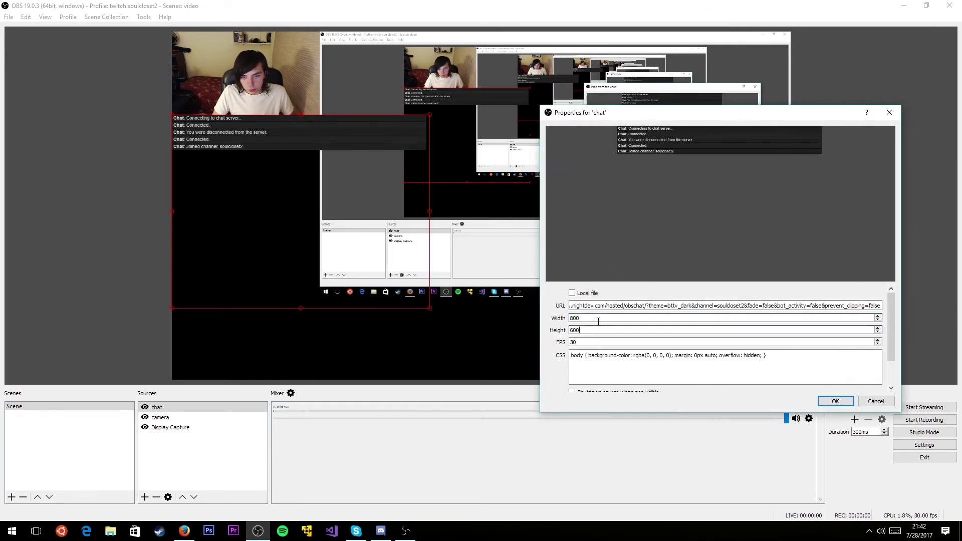
{"action": "left_click", "coordinate": [604, 317]}
{"action": "key", "text": "BackSpace"}
{"action": "key", "text": "BackSpace"}
{"action": "key", "text": "BackSpace"}
{"action": "type", "text": "400"}
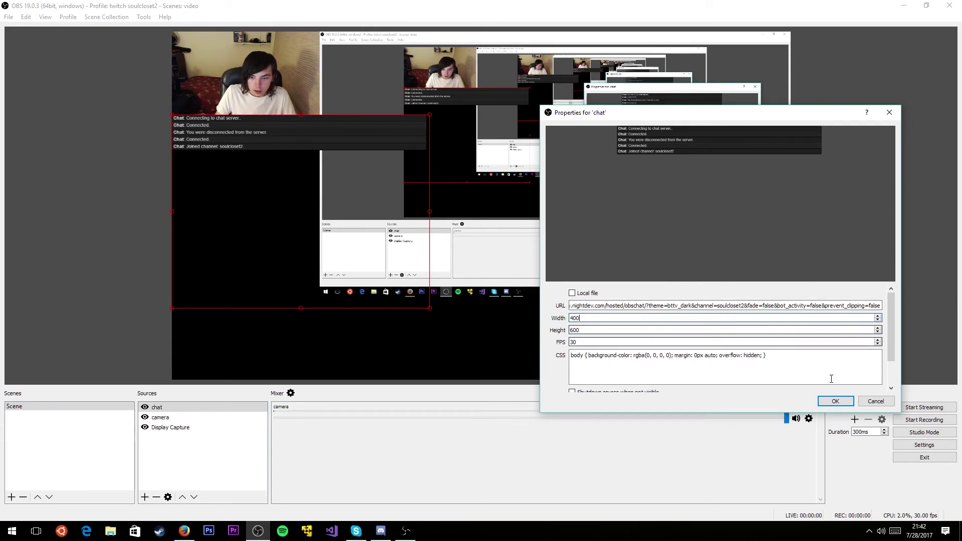
{"action": "left_click", "coordinate": [835, 401]}
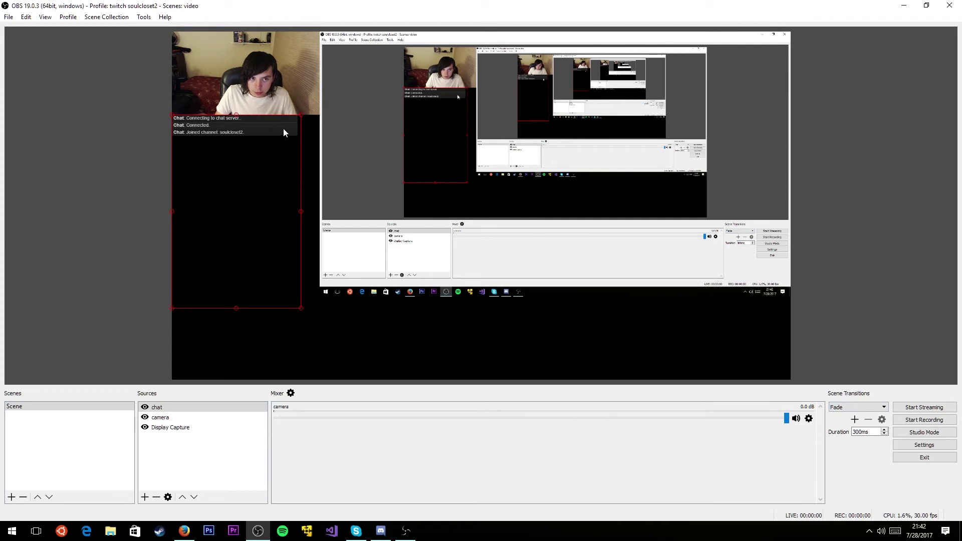
Widen the chat source to 475 pixels.
{"action": "right_click", "coordinate": [283, 133]}
{"action": "left_click", "coordinate": [338, 396]}
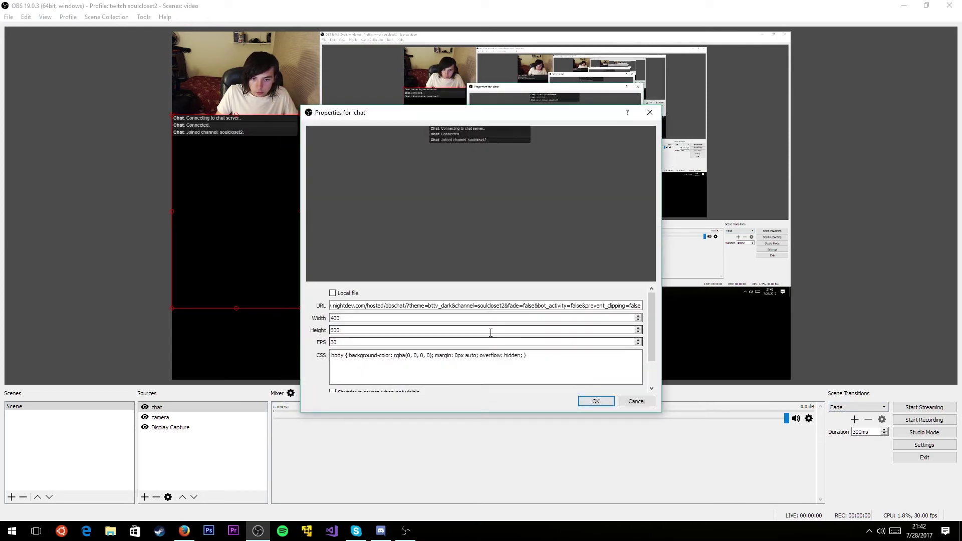
{"action": "left_click", "coordinate": [362, 323]}
{"action": "double_click", "coordinate": [362, 323]}
{"action": "type", "text": "475"}
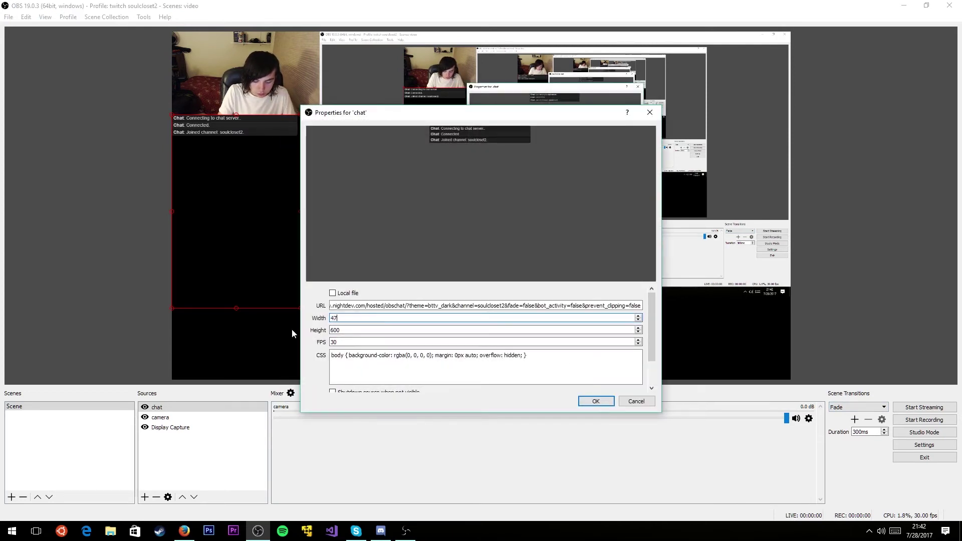
{"action": "key", "text": "Return"}
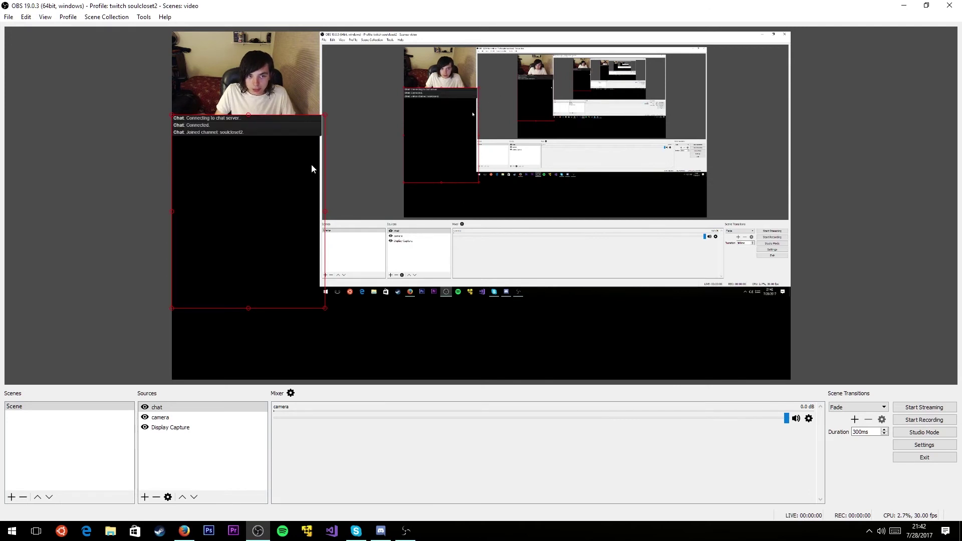
{"action": "right_click", "coordinate": [312, 164]}
{"action": "left_click", "coordinate": [337, 430]}
{"action": "double_click", "coordinate": [340, 318]}
{"action": "key", "text": "Return"}
Fine-tune the chat width, settling on 470.
{"action": "right_click", "coordinate": [296, 158]}
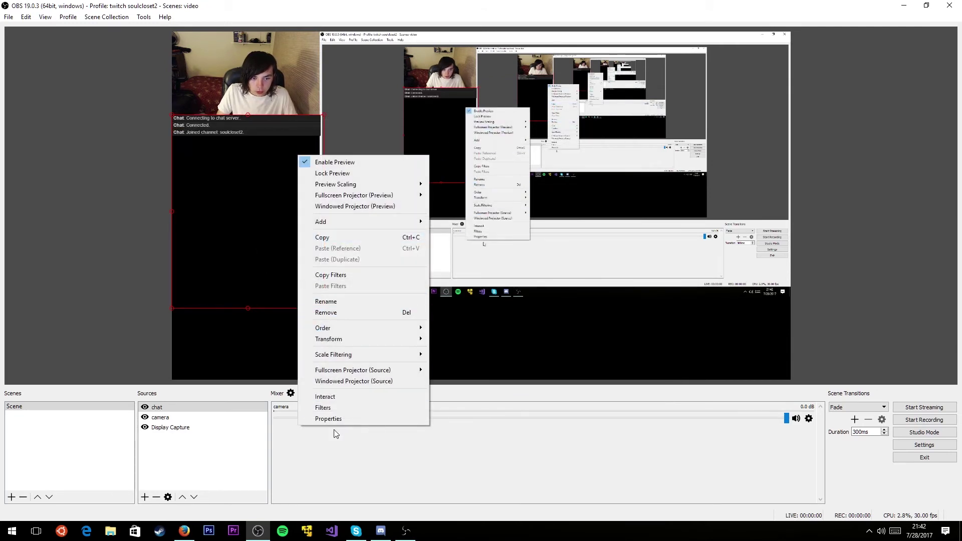
{"action": "left_click", "coordinate": [335, 422]}
{"action": "double_click", "coordinate": [345, 318]}
{"action": "type", "text": "475"}
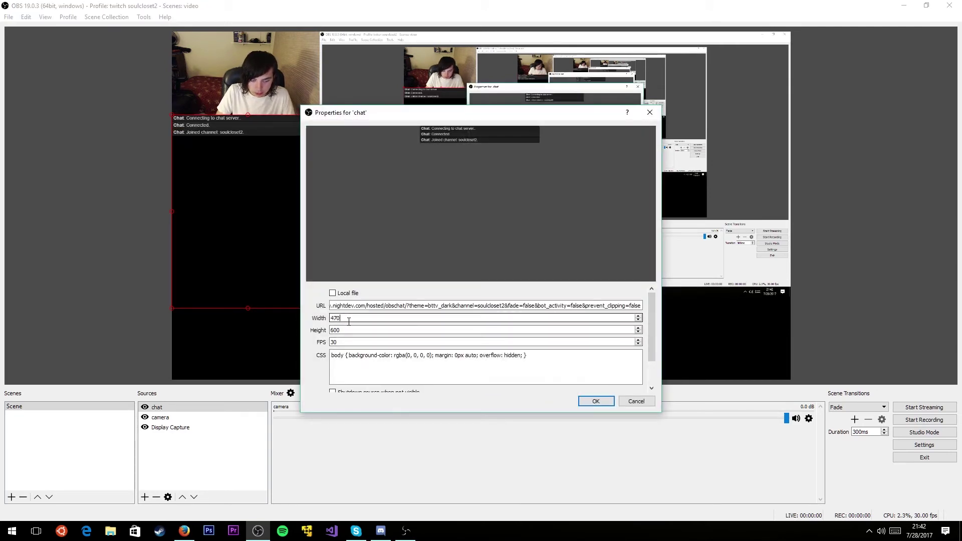
{"action": "key", "text": "Return"}
{"action": "right_click", "coordinate": [294, 136]}
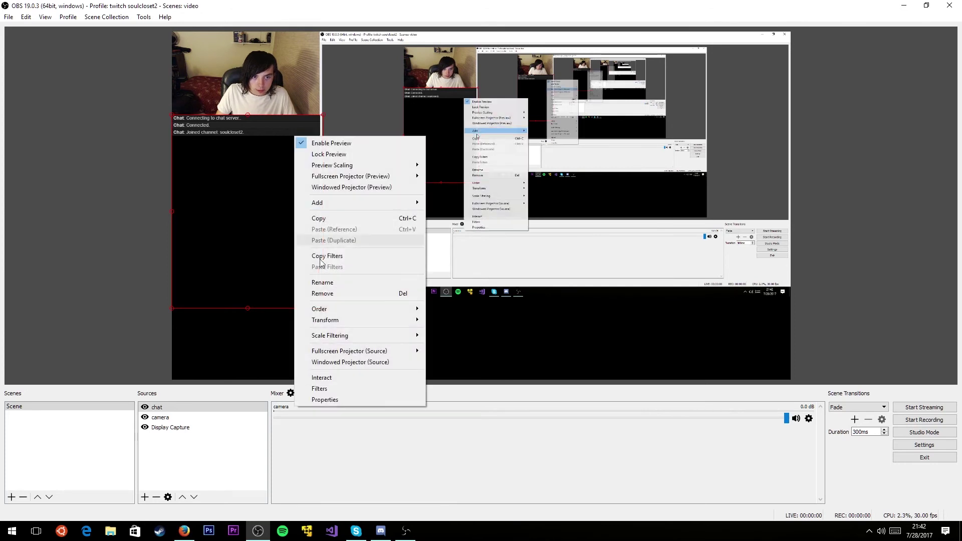
{"action": "left_click", "coordinate": [341, 399]}
{"action": "double_click", "coordinate": [371, 317]}
{"action": "type", "text": "470"}
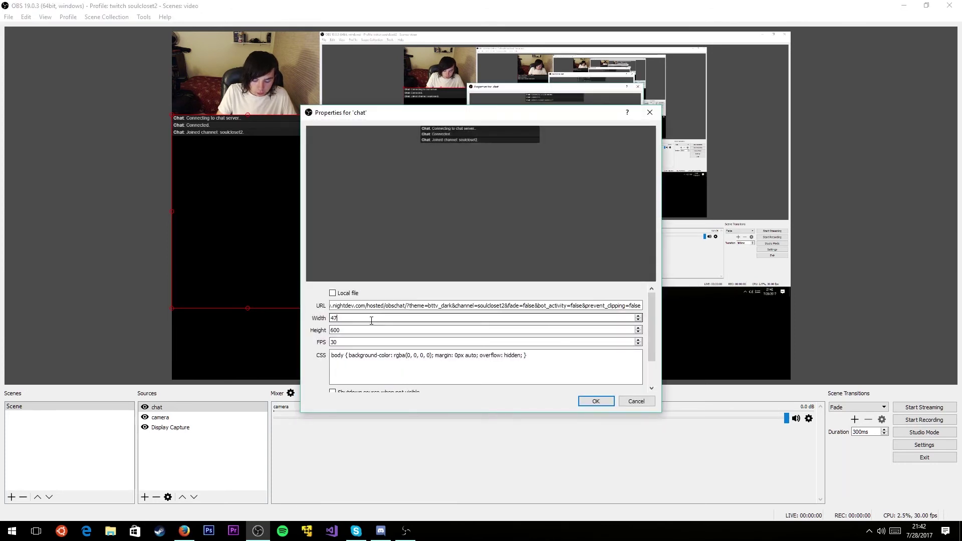
{"action": "key", "text": "Return"}
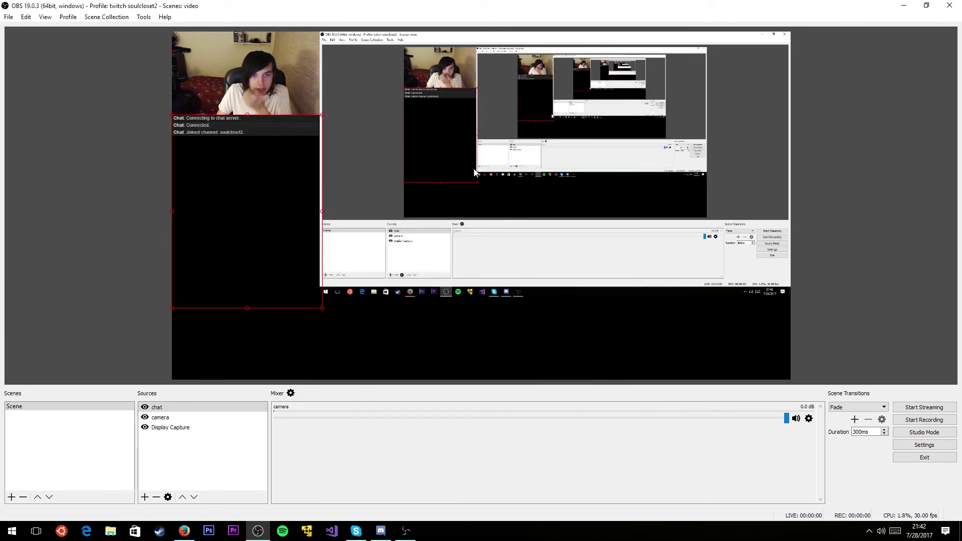
Reduce the chat source's height from 600 to 560.
{"action": "left_click", "coordinate": [466, 293]}
{"action": "left_click", "coordinate": [495, 342]}
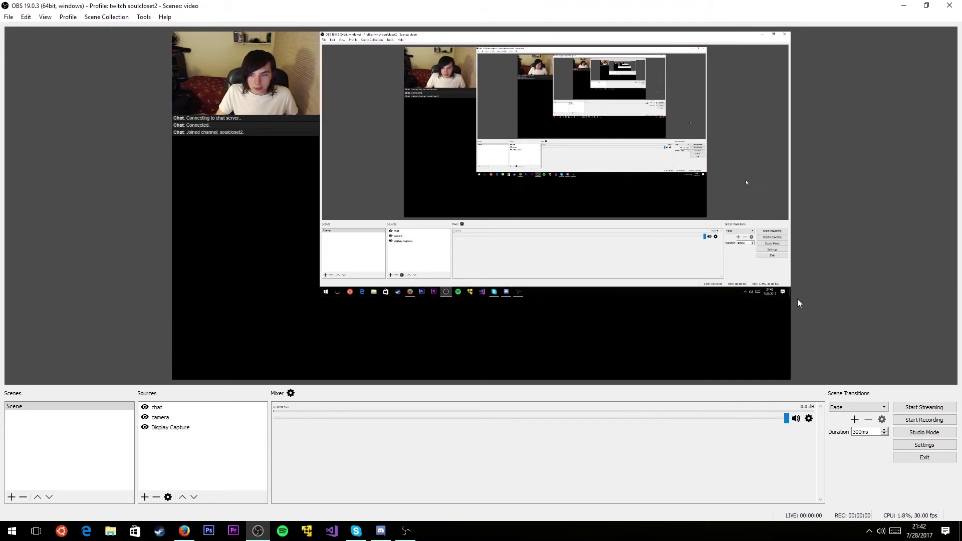
{"action": "left_click", "coordinate": [227, 137]}
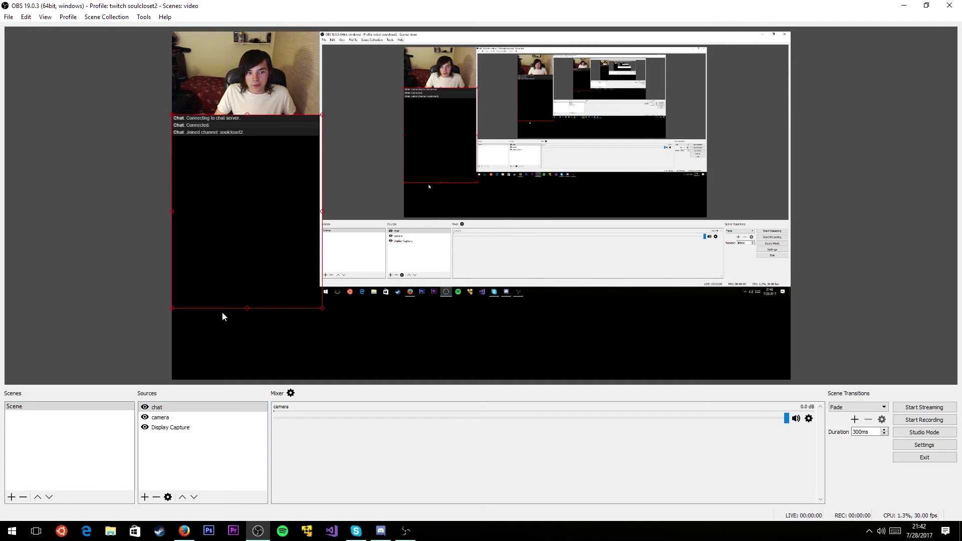
{"action": "right_click", "coordinate": [236, 287]}
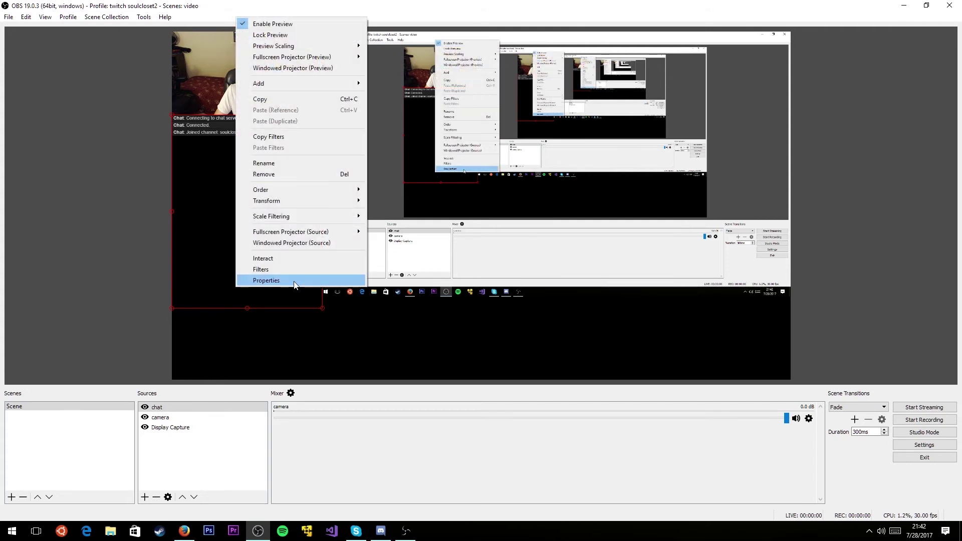
{"action": "left_click", "coordinate": [249, 277]}
{"action": "left_click_drag", "start_coordinate": [478, 328], "coordinate": [281, 313]}
{"action": "type", "text": "5"}
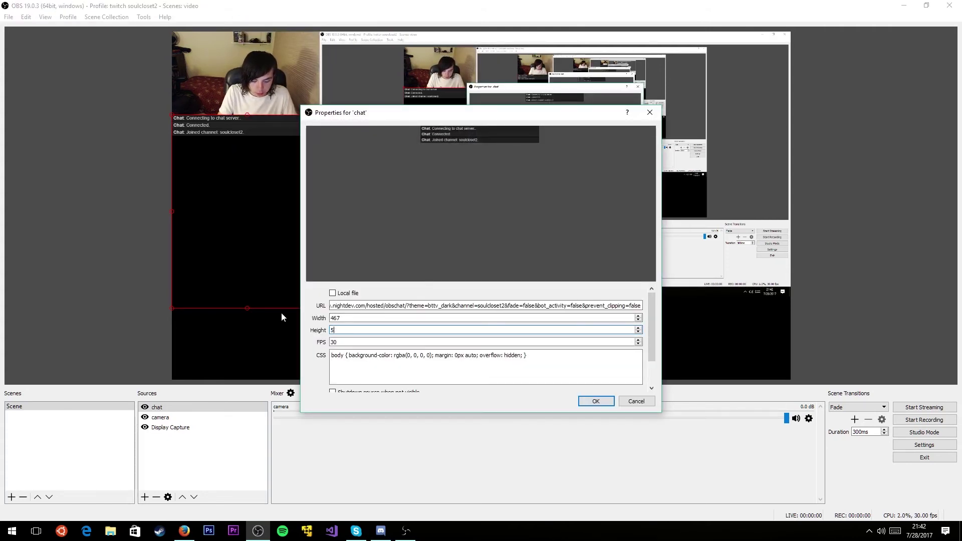
{"action": "type", "text": "60"}
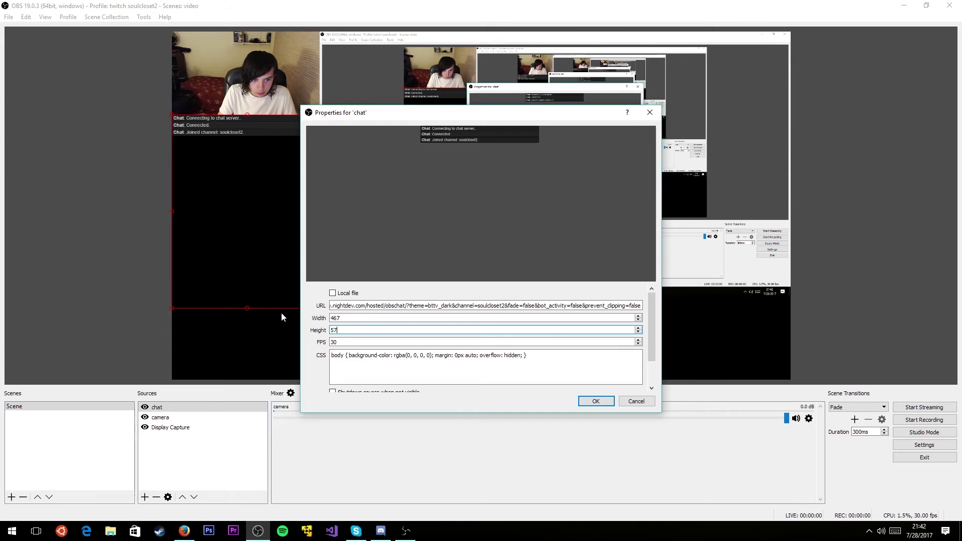
{"action": "key", "text": "Return"}
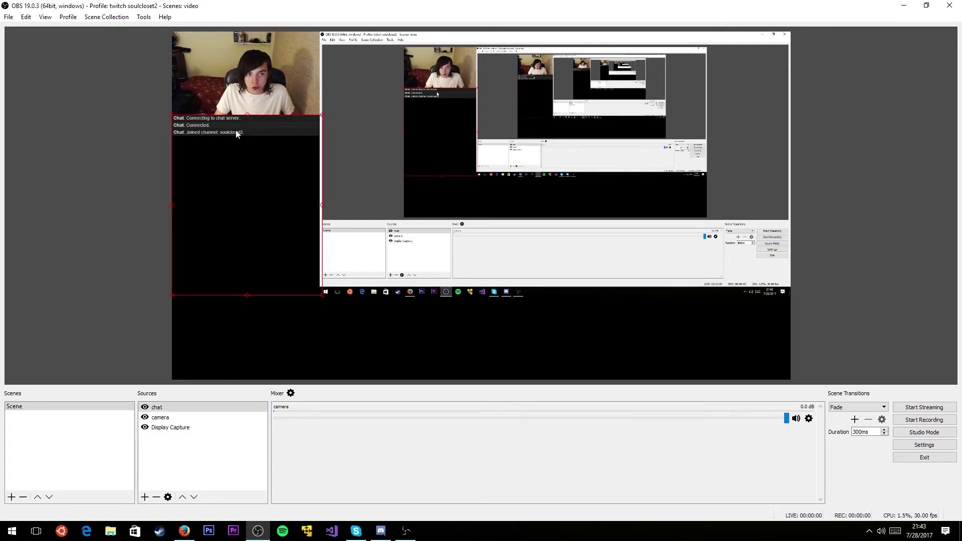
{"action": "left_click", "coordinate": [344, 341]}
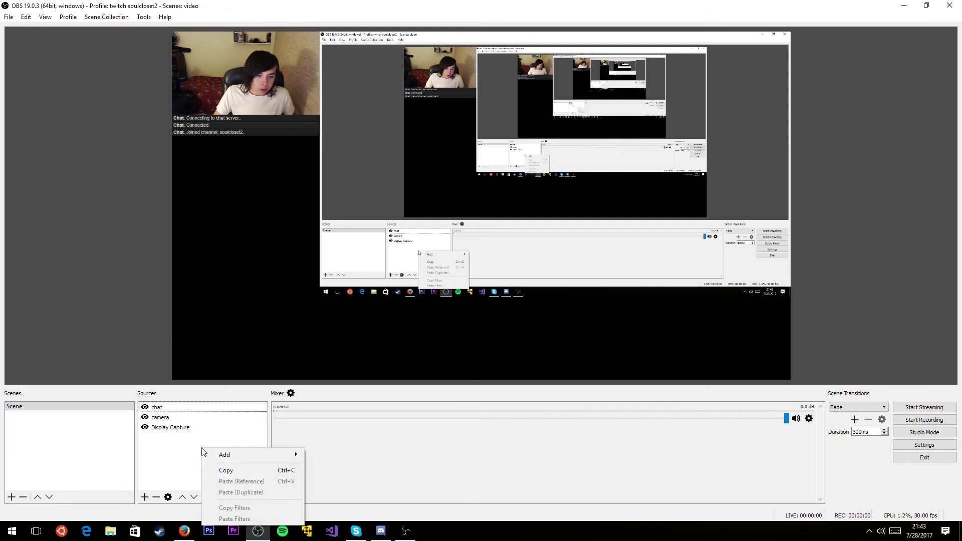
Add an image source 'bg' loading 7.jpg from Pictures > Photoshop work > concept background.
{"action": "mouse_move", "coordinate": [260, 454]}
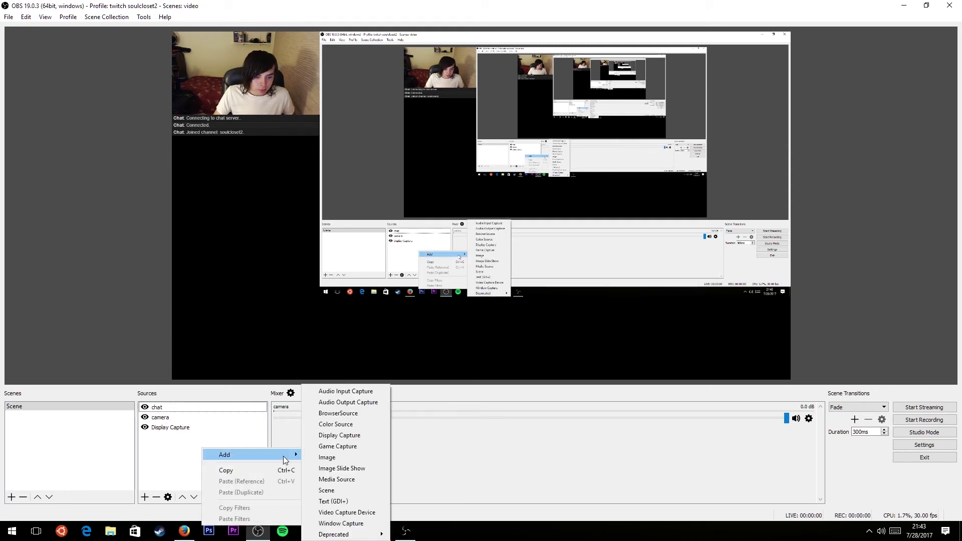
{"action": "left_click", "coordinate": [329, 458]}
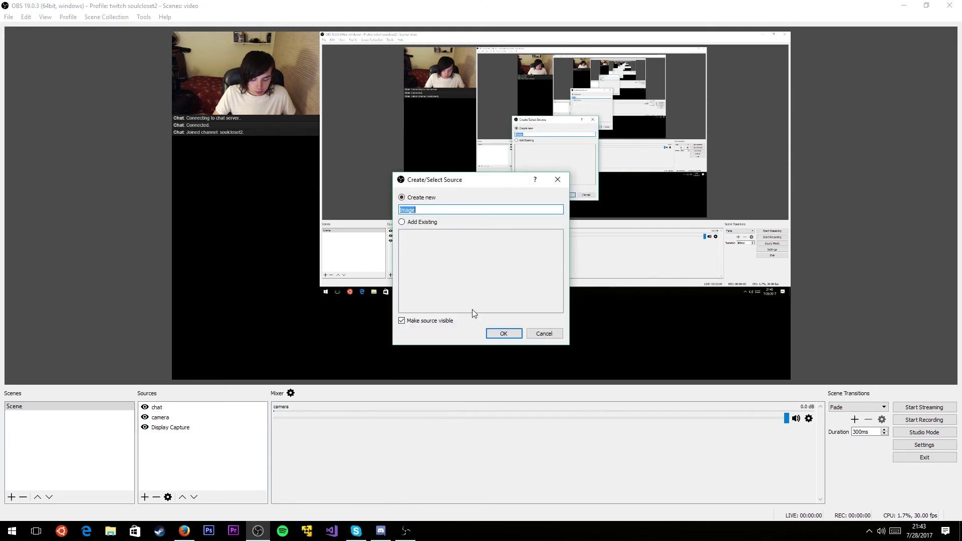
{"action": "type", "text": "bg"}
{"action": "key", "text": "Return"}
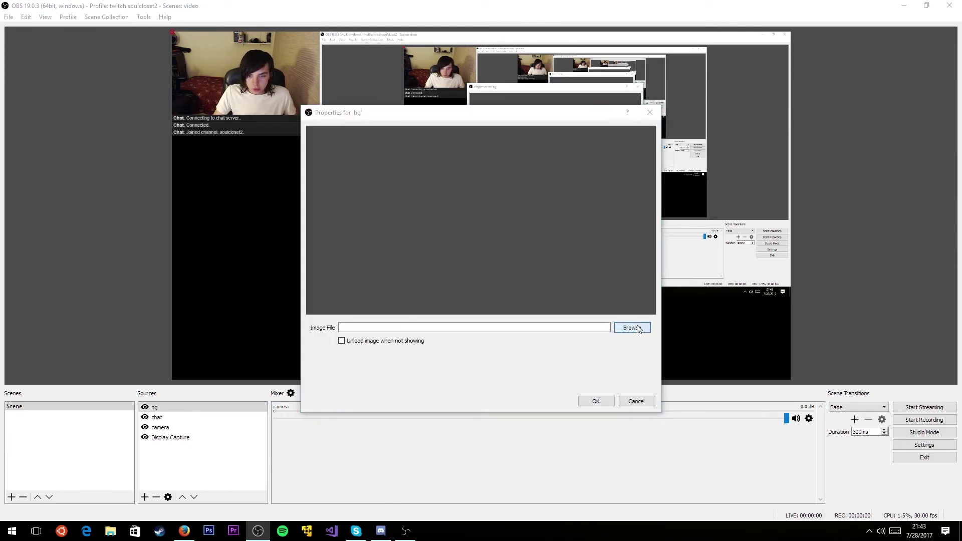
{"action": "left_click", "coordinate": [632, 328]}
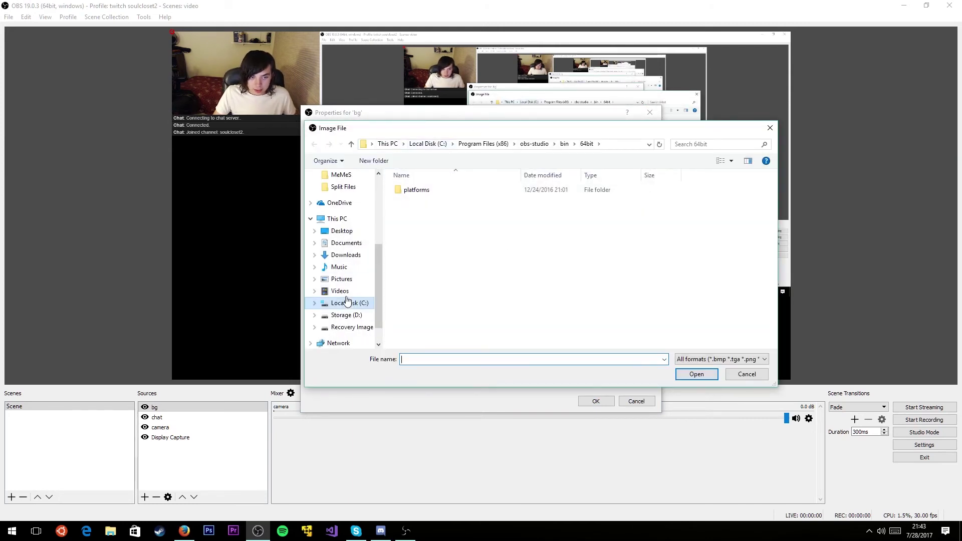
{"action": "left_click", "coordinate": [343, 279]}
{"action": "double_click", "coordinate": [621, 211]}
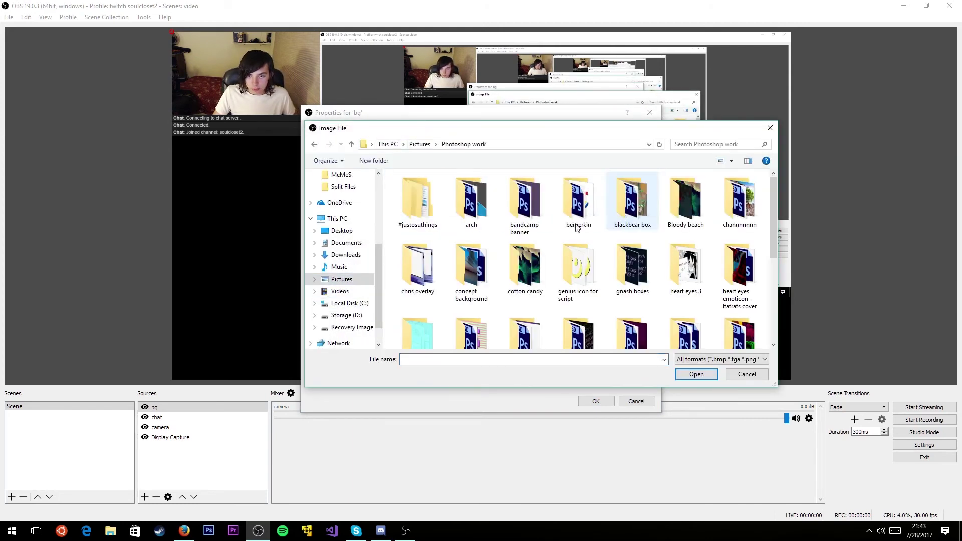
{"action": "double_click", "coordinate": [493, 270]}
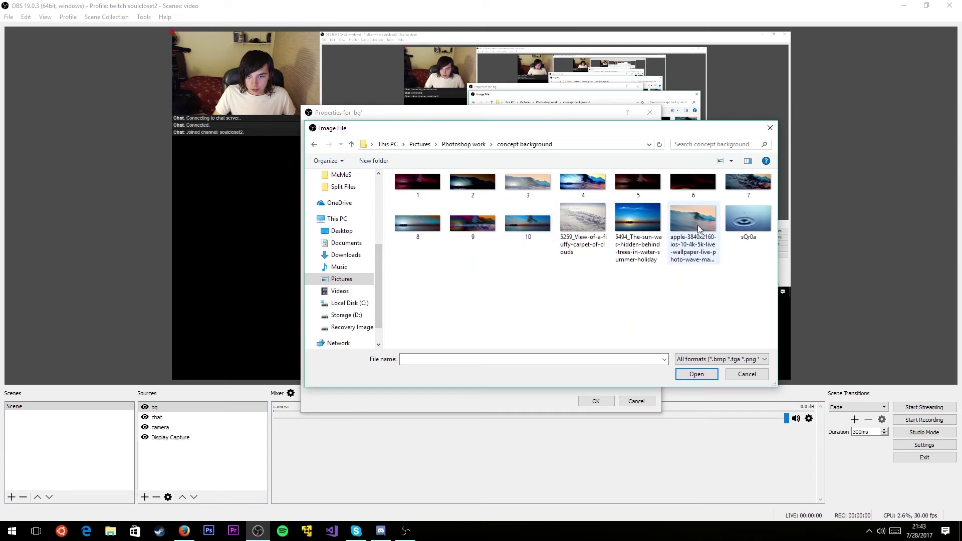
{"action": "left_click", "coordinate": [730, 189]}
{"action": "double_click", "coordinate": [730, 189]}
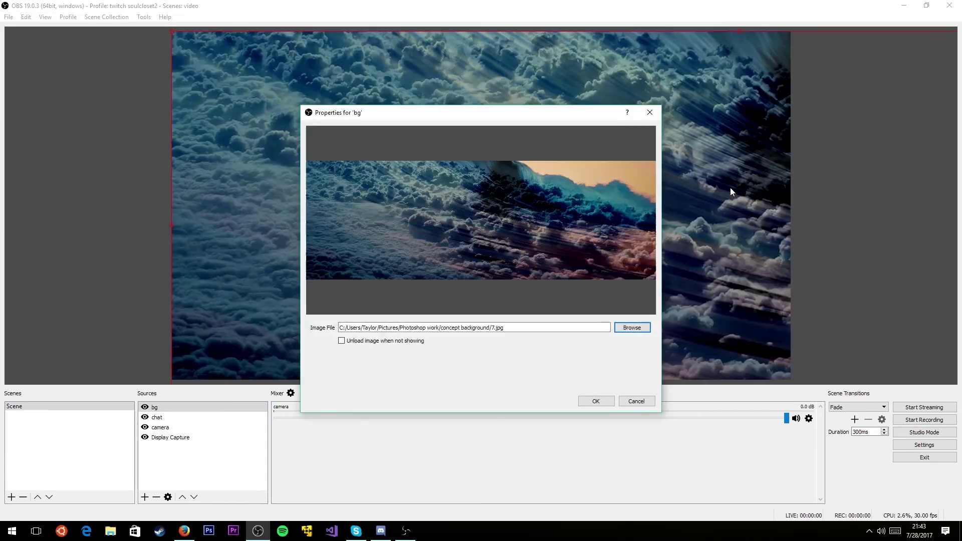
{"action": "left_click", "coordinate": [585, 402]}
Align the cloud image with the canvas and move bg below chat, camera and display capture.
{"action": "left_click_drag", "start_coordinate": [606, 312], "coordinate": [537, 283]}
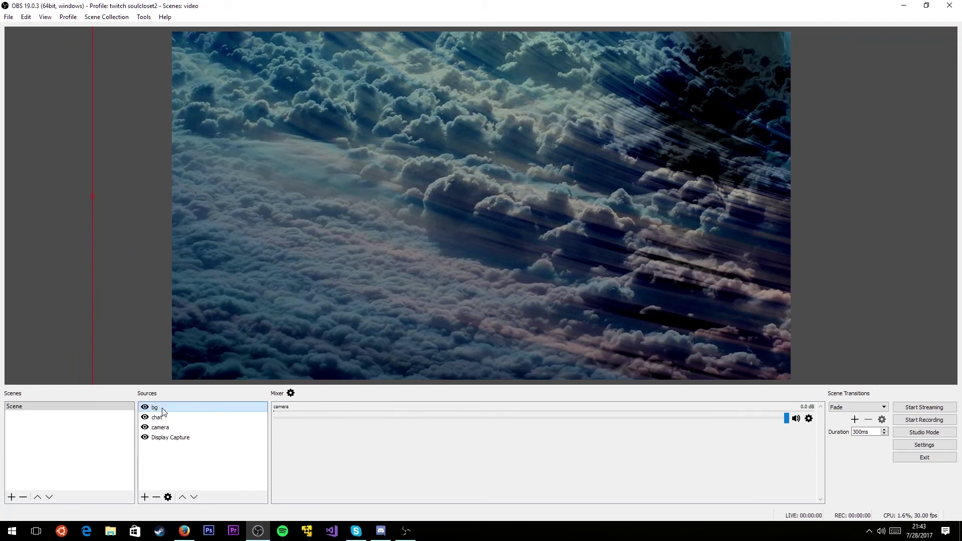
{"action": "left_click", "coordinate": [163, 412]}
{"action": "left_click", "coordinate": [194, 497]}
{"action": "left_click", "coordinate": [194, 498]}
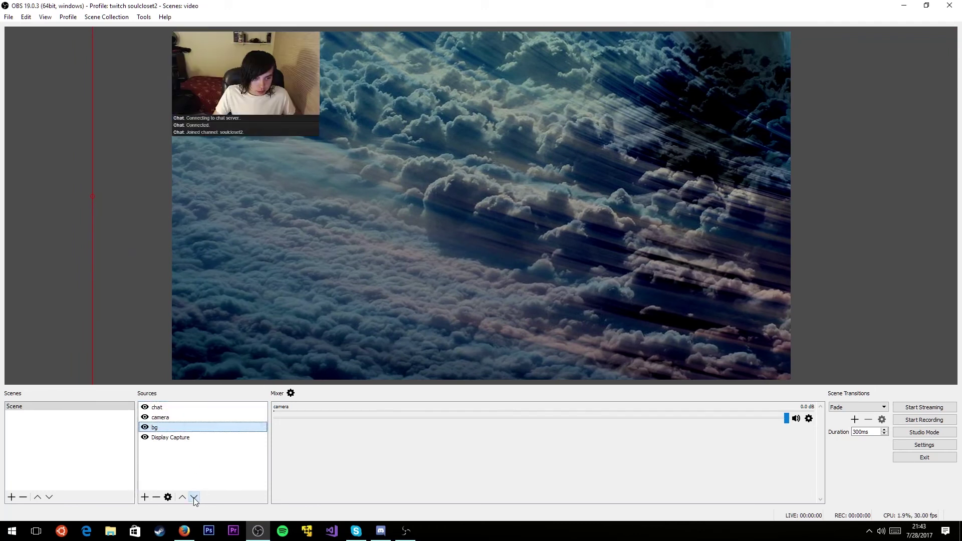
{"action": "left_click", "coordinate": [194, 497]}
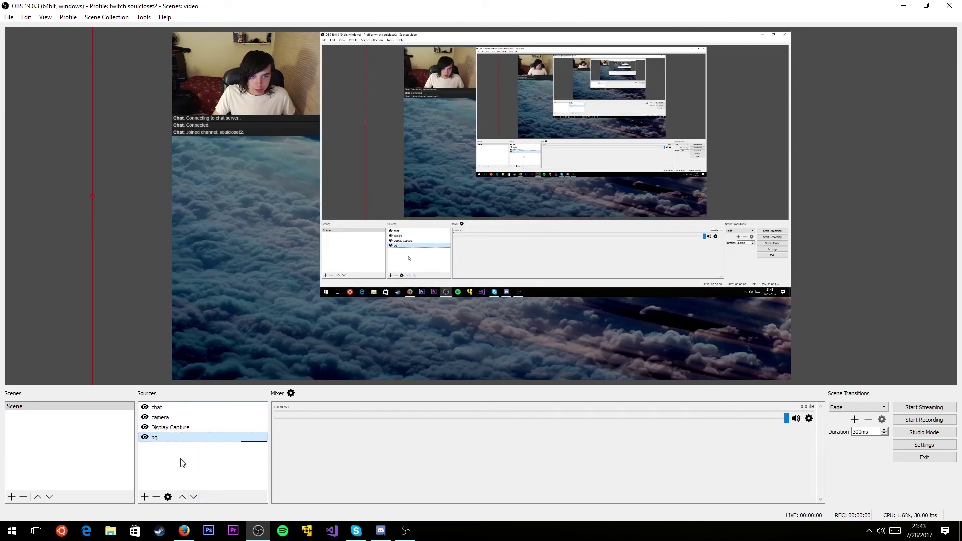
{"action": "left_click", "coordinate": [491, 334]}
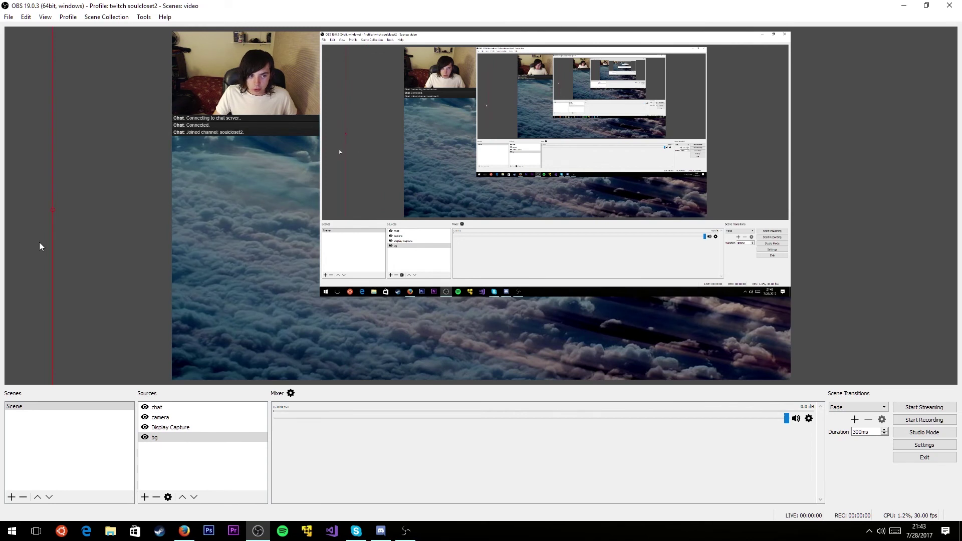
{"action": "left_click", "coordinate": [39, 242]}
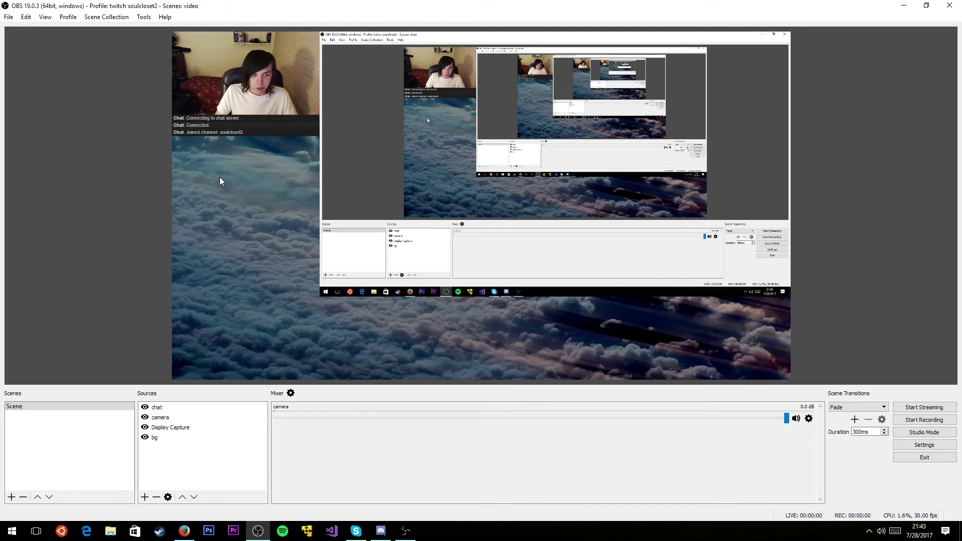
Add a Text (GDI+) source 'name' using Segoe UI Light Italic at size 72.
{"action": "right_click", "coordinate": [173, 466]}
{"action": "mouse_move", "coordinate": [207, 468]}
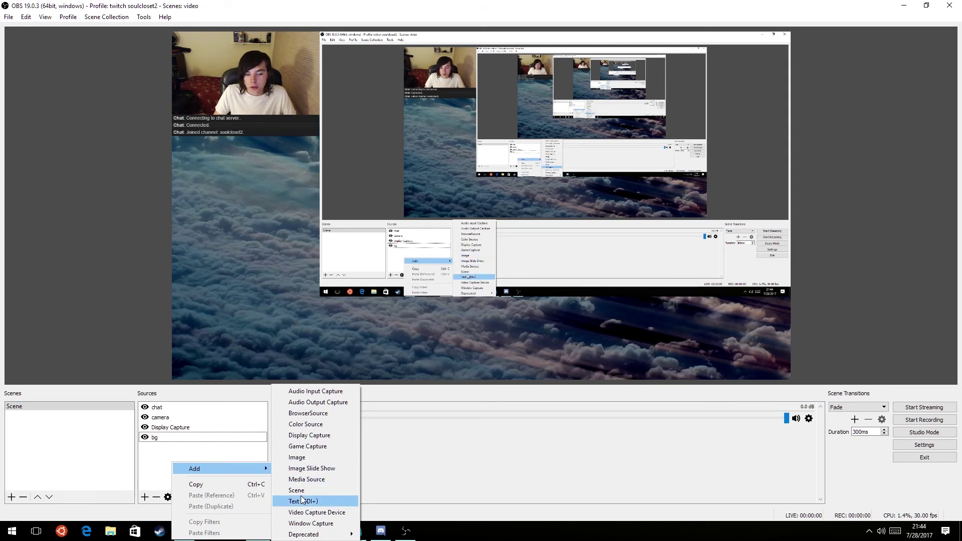
{"action": "left_click", "coordinate": [326, 502]}
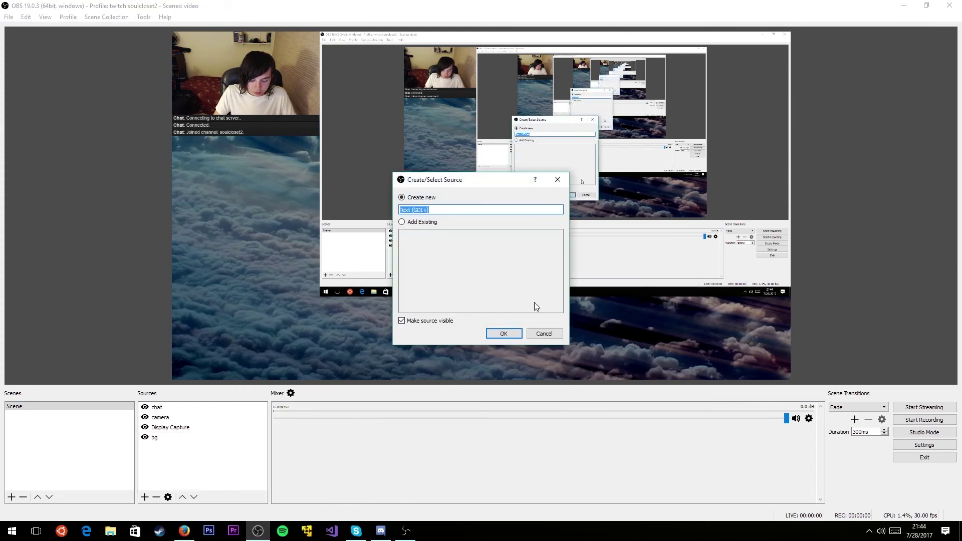
{"action": "type", "text": "name"}
{"action": "key", "text": "Return"}
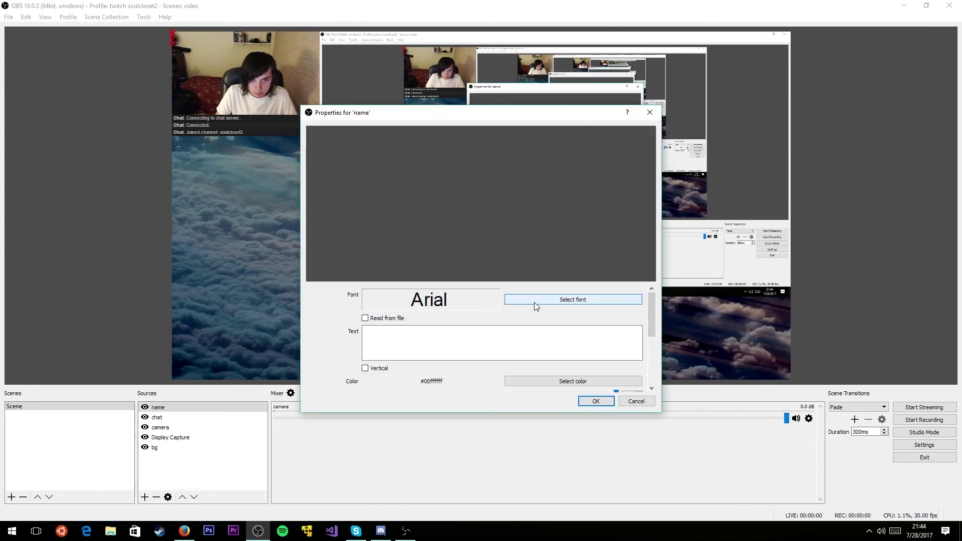
{"action": "left_click", "coordinate": [533, 302]}
{"action": "left_click_drag", "start_coordinate": [477, 215], "coordinate": [477, 253]}
{"action": "left_click", "coordinate": [421, 204]}
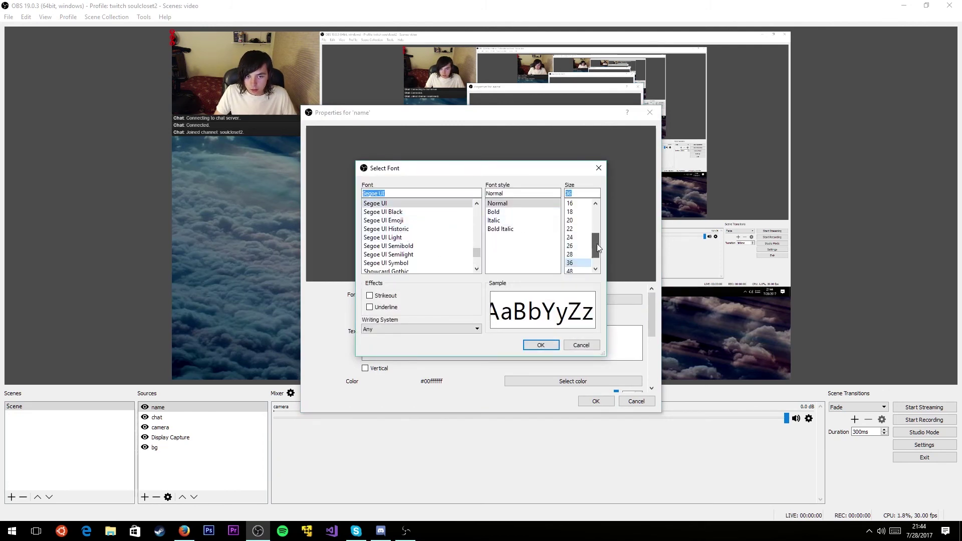
{"action": "left_click", "coordinate": [430, 238]}
{"action": "scroll", "coordinate": [595, 257], "scroll_direction": "down", "scroll_amount": 1}
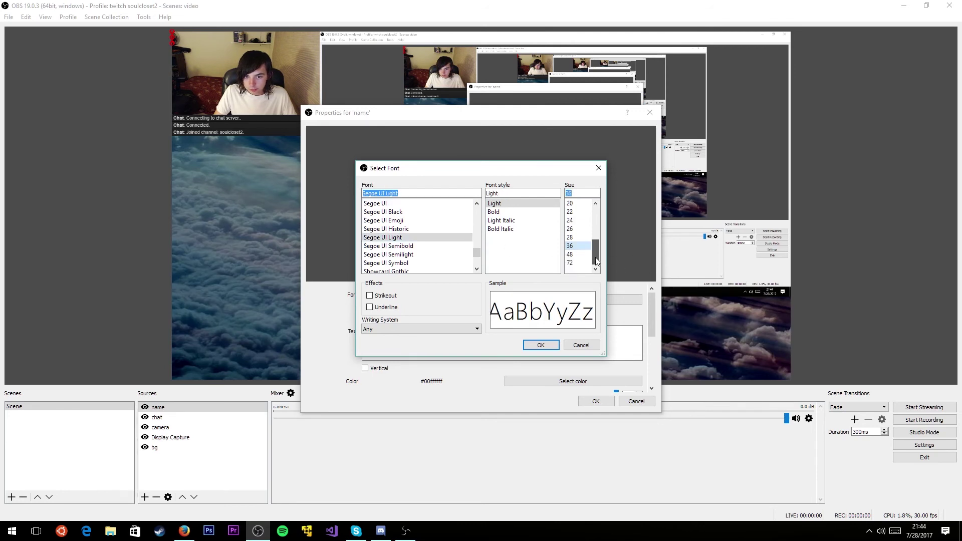
{"action": "left_click", "coordinate": [569, 246]}
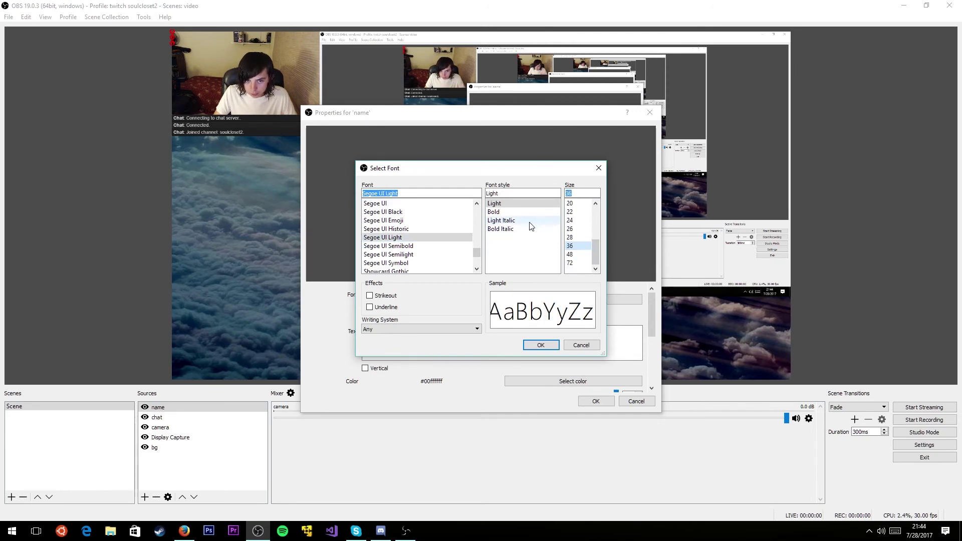
{"action": "left_click", "coordinate": [529, 221]}
{"action": "left_click", "coordinate": [571, 262]}
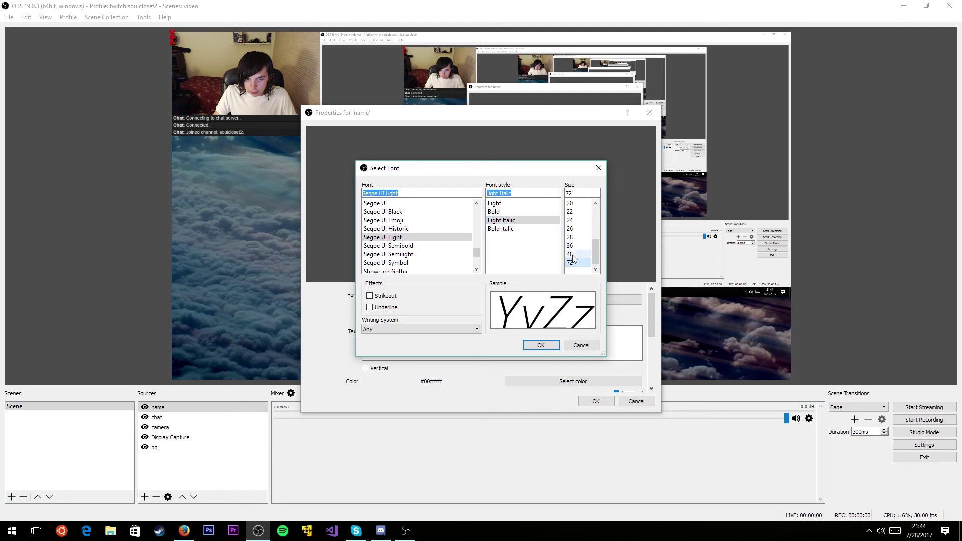
{"action": "left_click", "coordinate": [540, 344]}
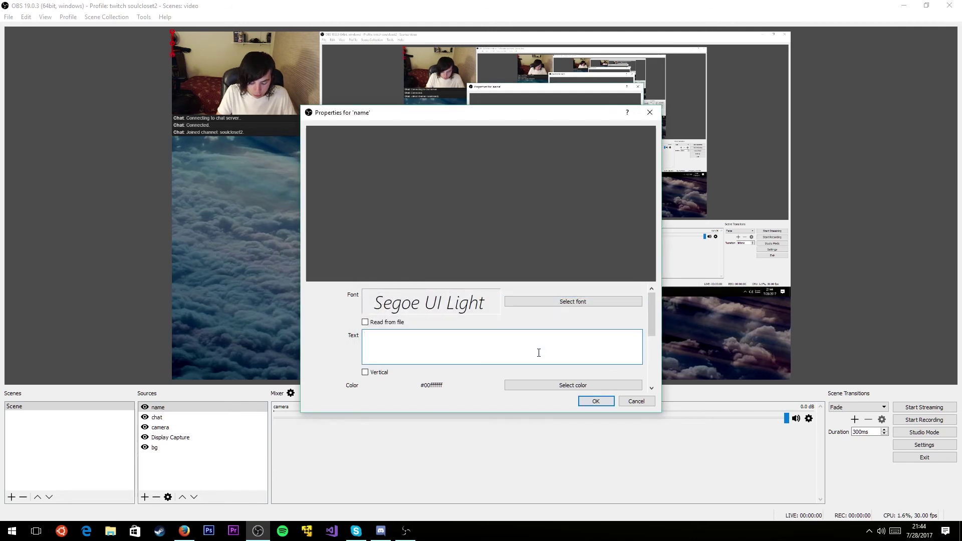
Set the text to 'soulcloset2' and place it near the bottom centre.
{"action": "type", "text": "soulcl"}
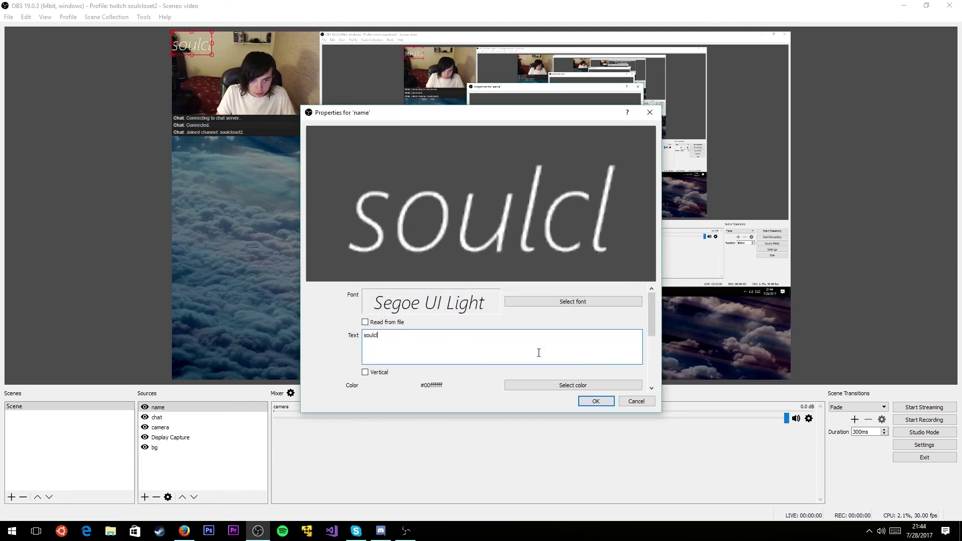
{"action": "type", "text": "oset2"}
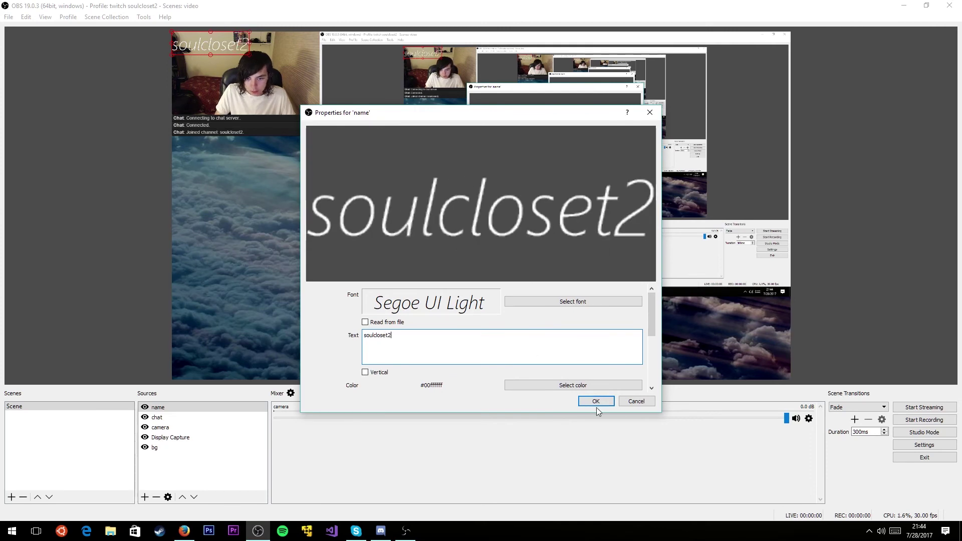
{"action": "left_click", "coordinate": [595, 401]}
{"action": "left_click_drag", "start_coordinate": [221, 44], "coordinate": [251, 127]}
{"action": "left_click_drag", "start_coordinate": [279, 203], "coordinate": [449, 332]}
Enlarge the soulcloset2 text to font size 120 and nudge it up and left.
{"action": "right_click", "coordinate": [449, 332]}
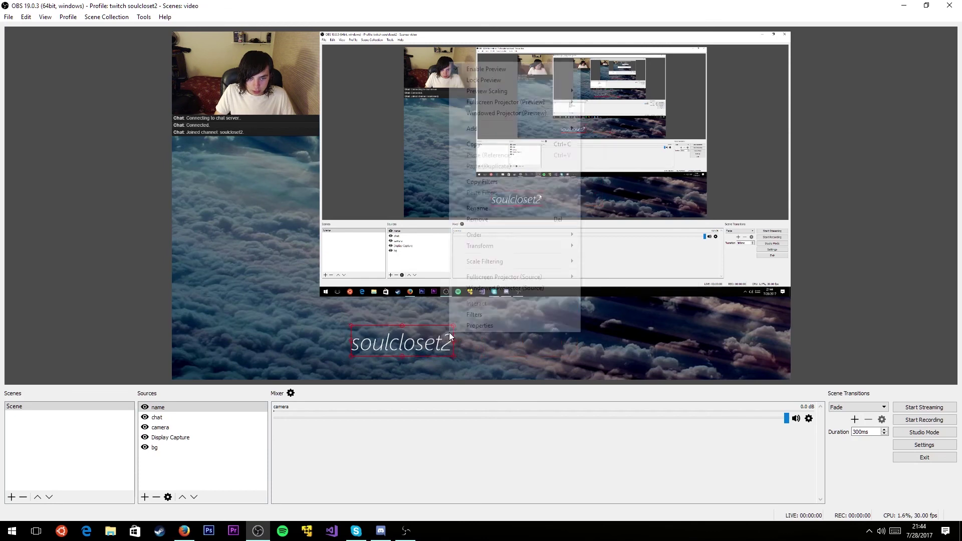
{"action": "left_click", "coordinate": [479, 326]}
{"action": "left_click", "coordinate": [566, 301]}
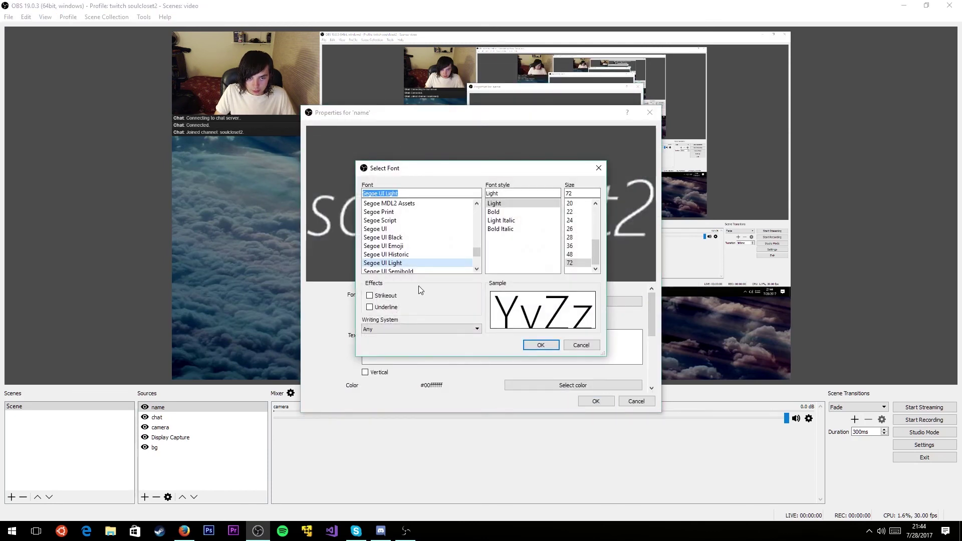
{"action": "double_click", "coordinate": [581, 192]}
{"action": "type", "text": "120"}
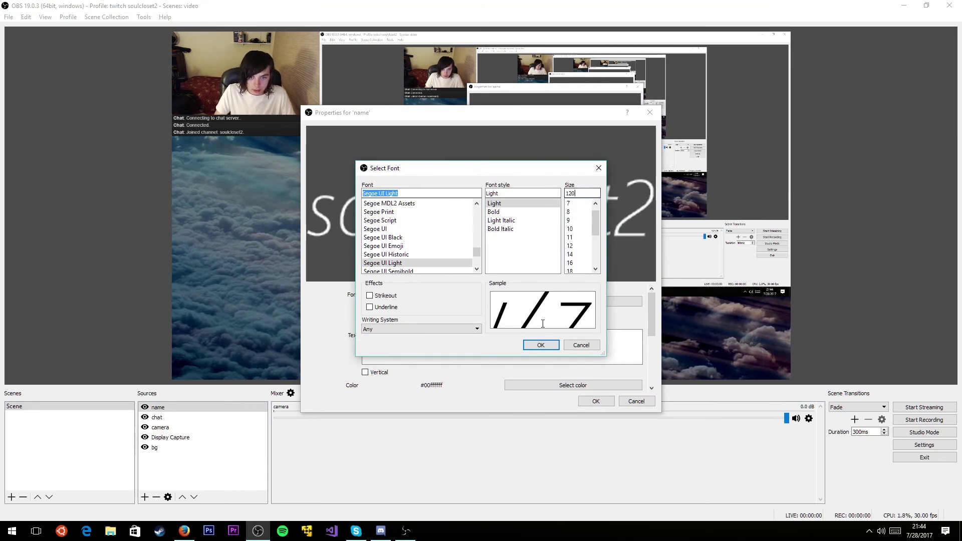
{"action": "left_click", "coordinate": [540, 344]}
{"action": "left_click", "coordinate": [595, 401]}
{"action": "left_click_drag", "start_coordinate": [405, 353], "coordinate": [399, 338]}
Make the soulcloset2 text Light Italic and move it to the canvas's lower right.
{"action": "right_click", "coordinate": [400, 335]}
{"action": "left_click", "coordinate": [455, 326]}
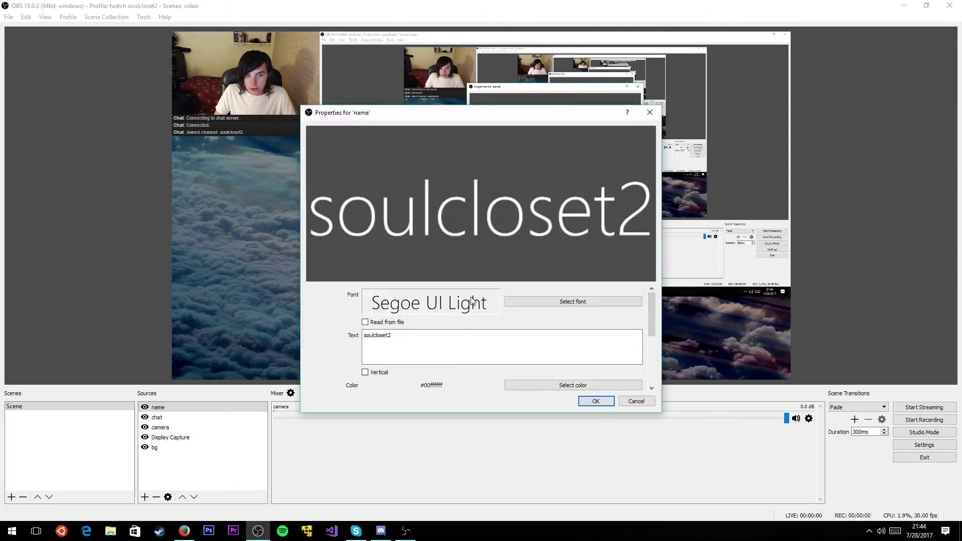
{"action": "left_click", "coordinate": [573, 301]}
{"action": "left_click", "coordinate": [502, 221]}
{"action": "left_click", "coordinate": [541, 344]}
{"action": "left_click", "coordinate": [596, 400]}
{"action": "left_click_drag", "start_coordinate": [486, 353], "coordinate": [722, 342]}
{"action": "left_click", "coordinate": [924, 344]}
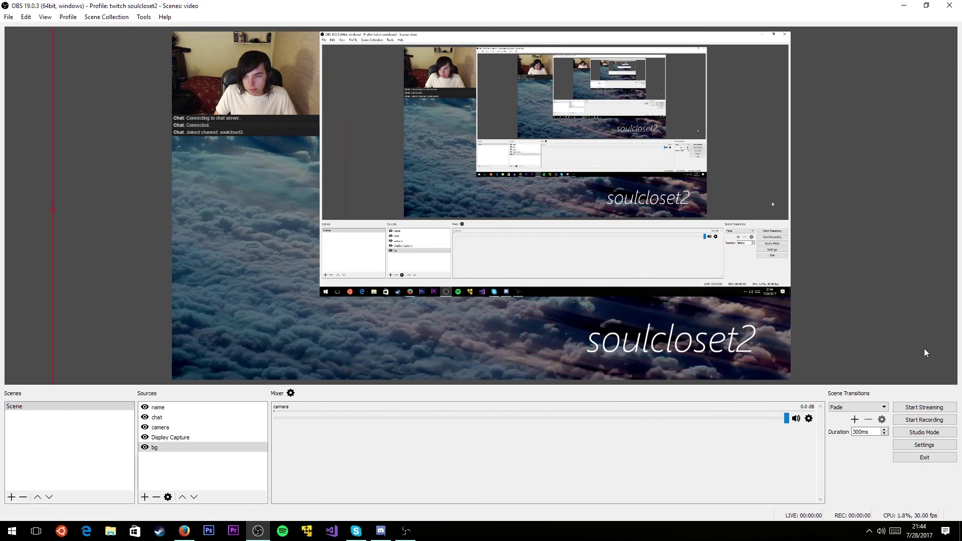
{"action": "left_click", "coordinate": [16, 155]}
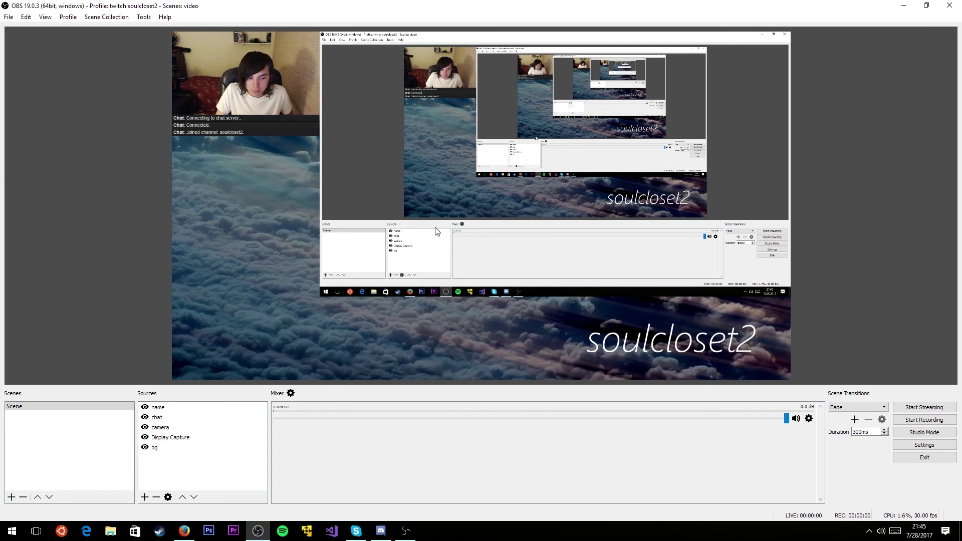
{"action": "left_click", "coordinate": [148, 384]}
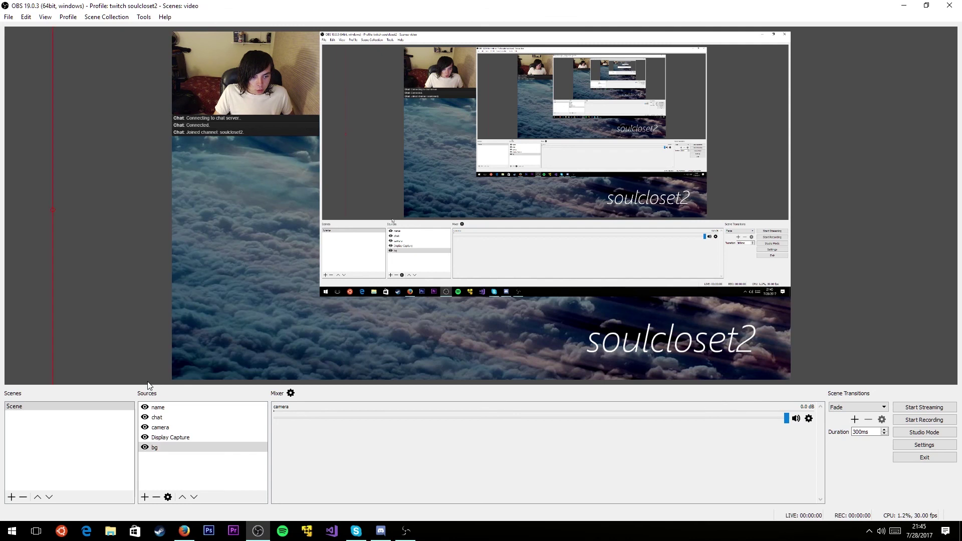
{"action": "left_click", "coordinate": [38, 342]}
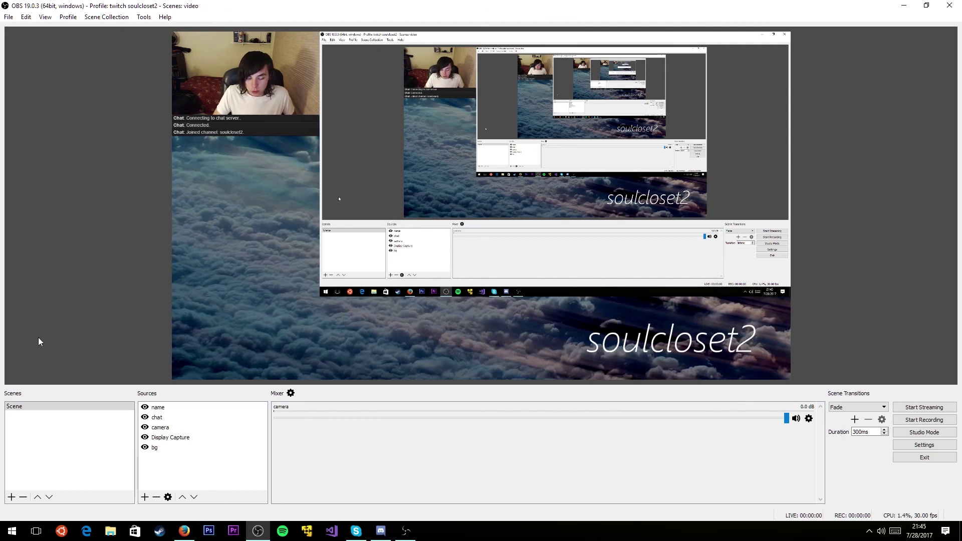